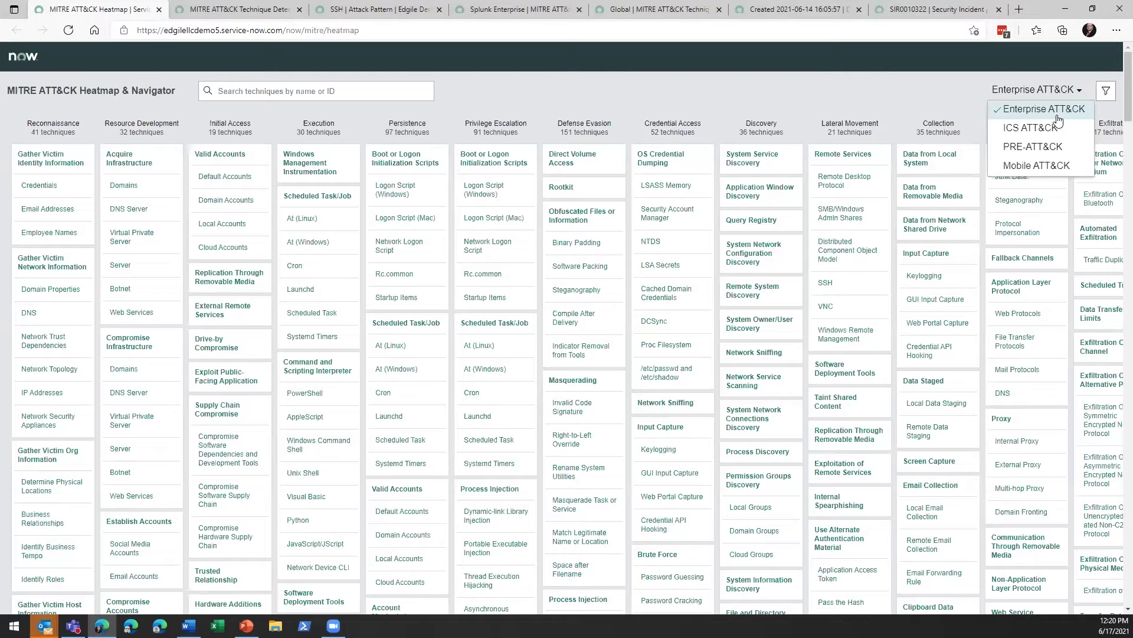
- Filter the Enterprise ATT&CK heatmap by the adversary group APT28
click(897, 82)
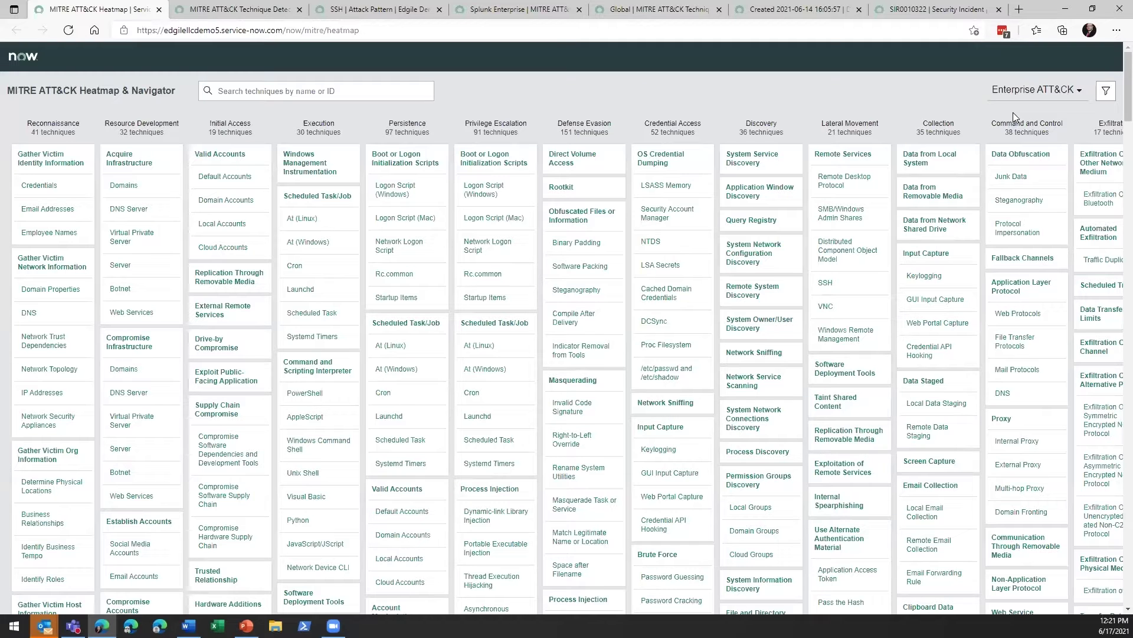
click(1107, 93)
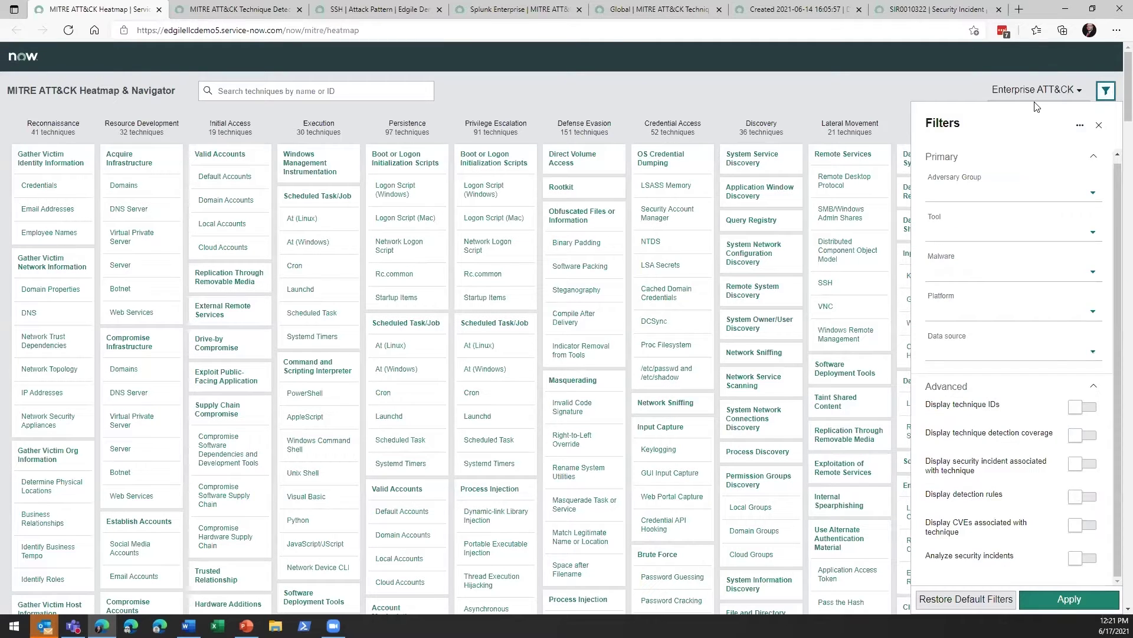
click(1093, 197)
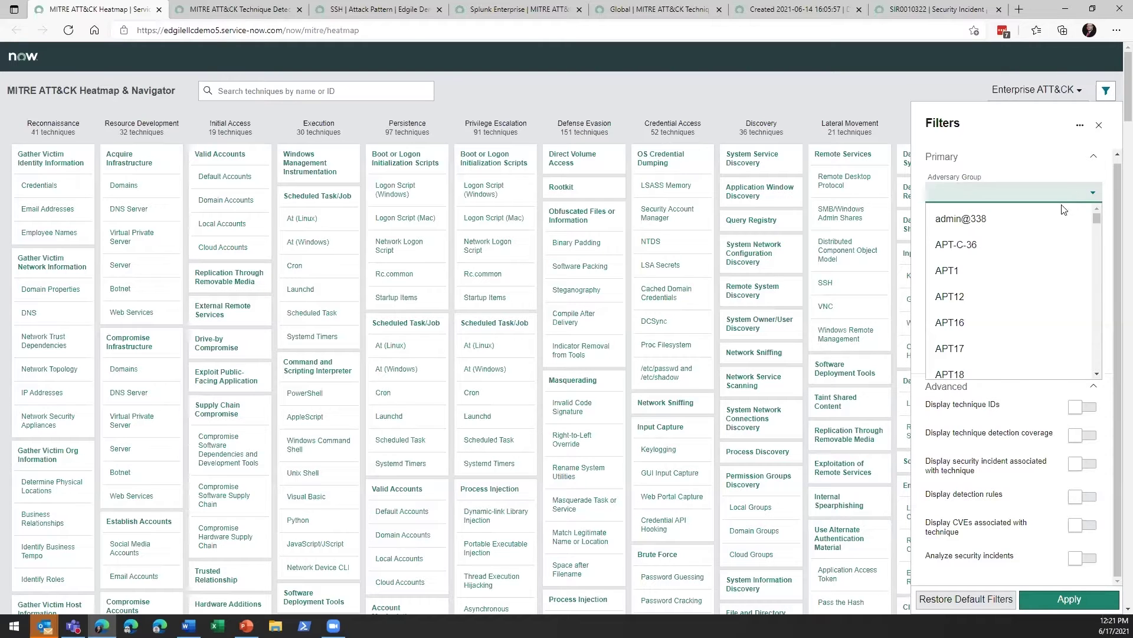
scroll(1005, 295, down, 1)
scroll(1005, 295, down, 1)
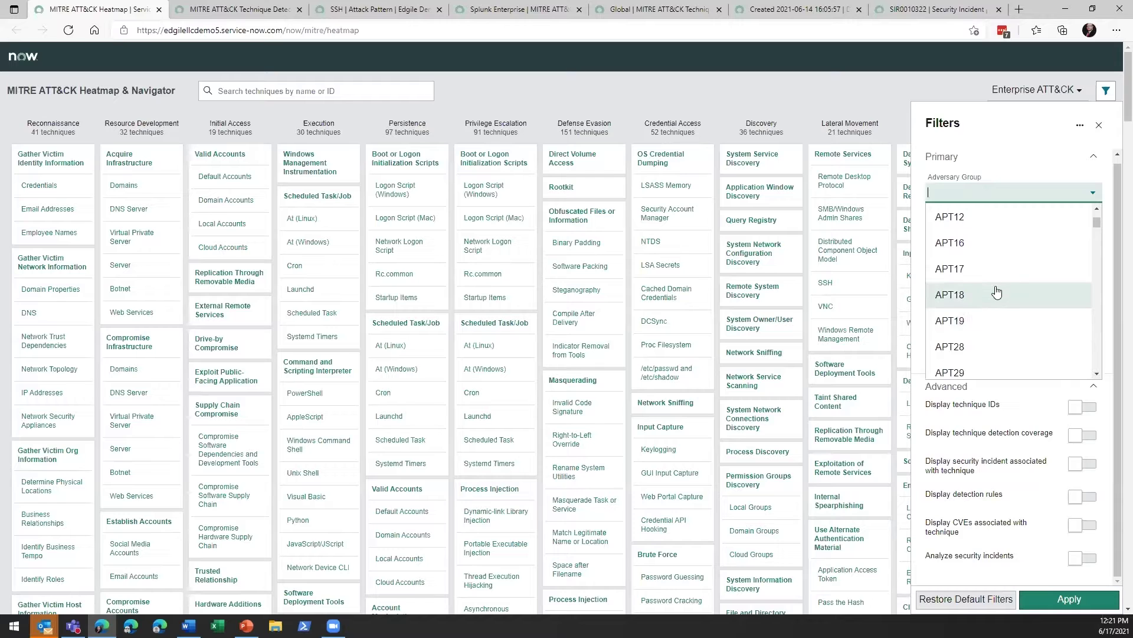
click(981, 350)
click(1074, 603)
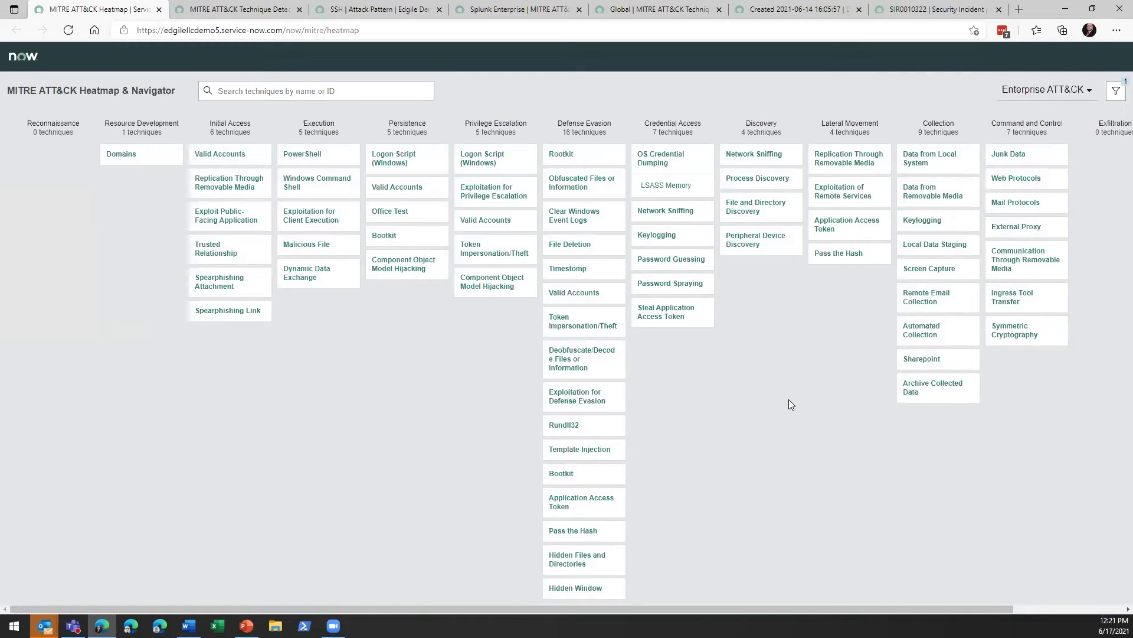
- Remove APT28 from the adversary group filter and reapply the filters to the heatmap
click(1115, 91)
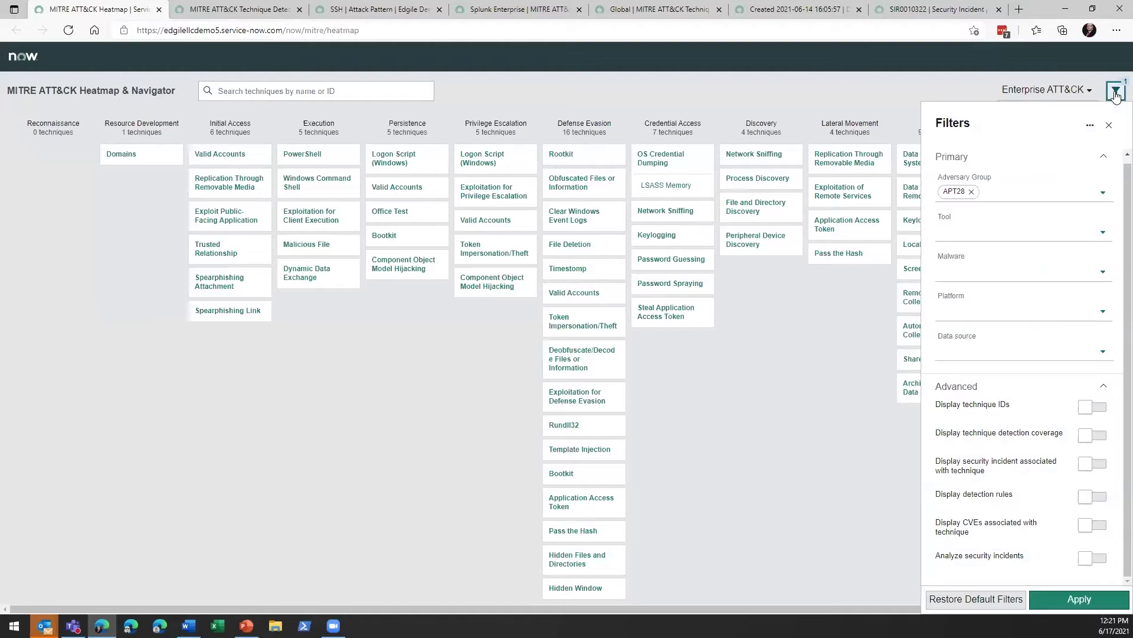
click(977, 193)
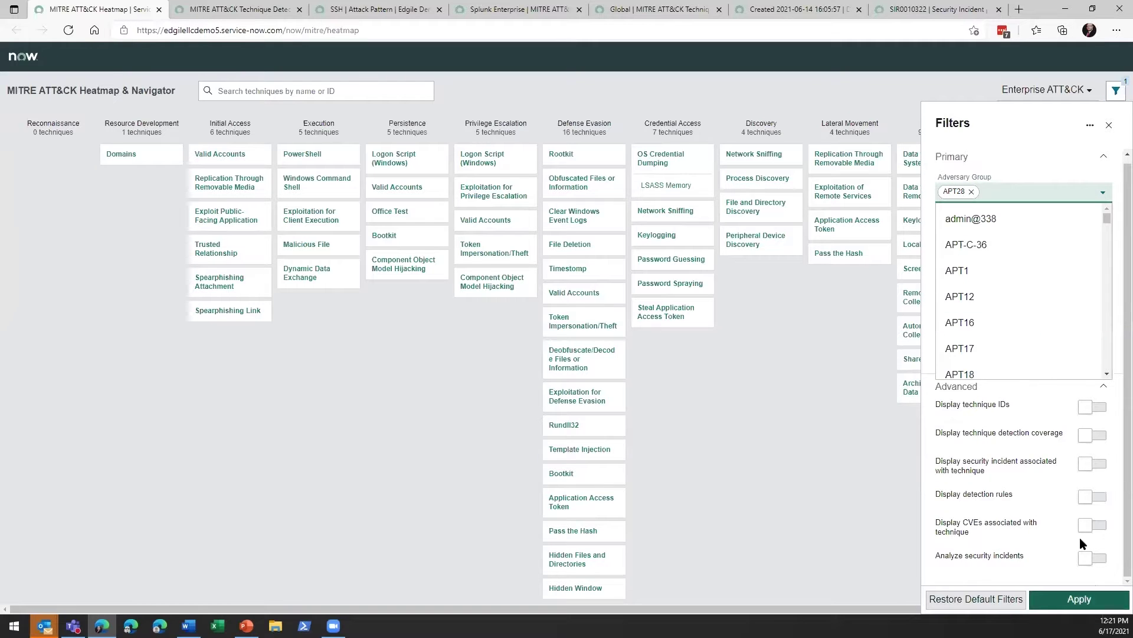
click(971, 192)
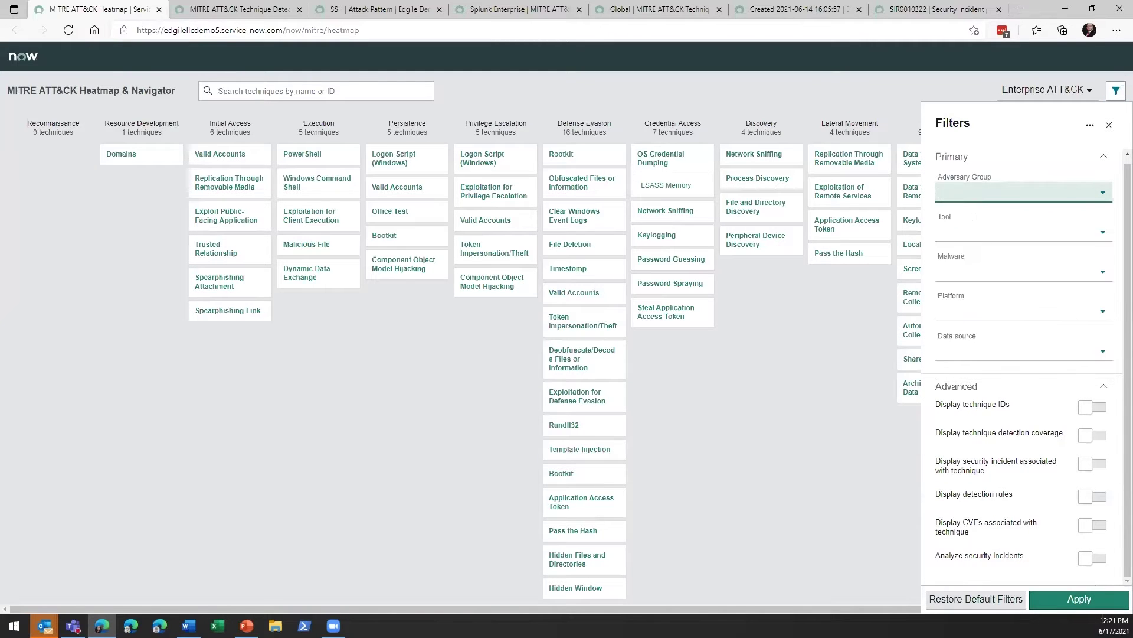
click(1060, 607)
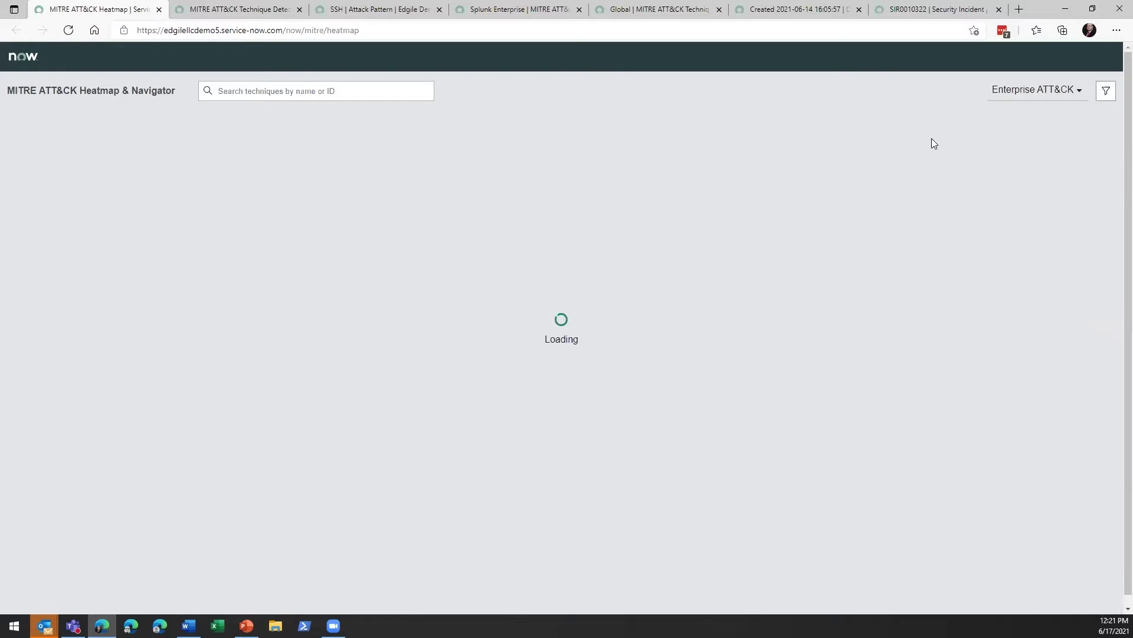
- Turn on the display of technique IDs in the heatmap's advanced filters
click(1109, 93)
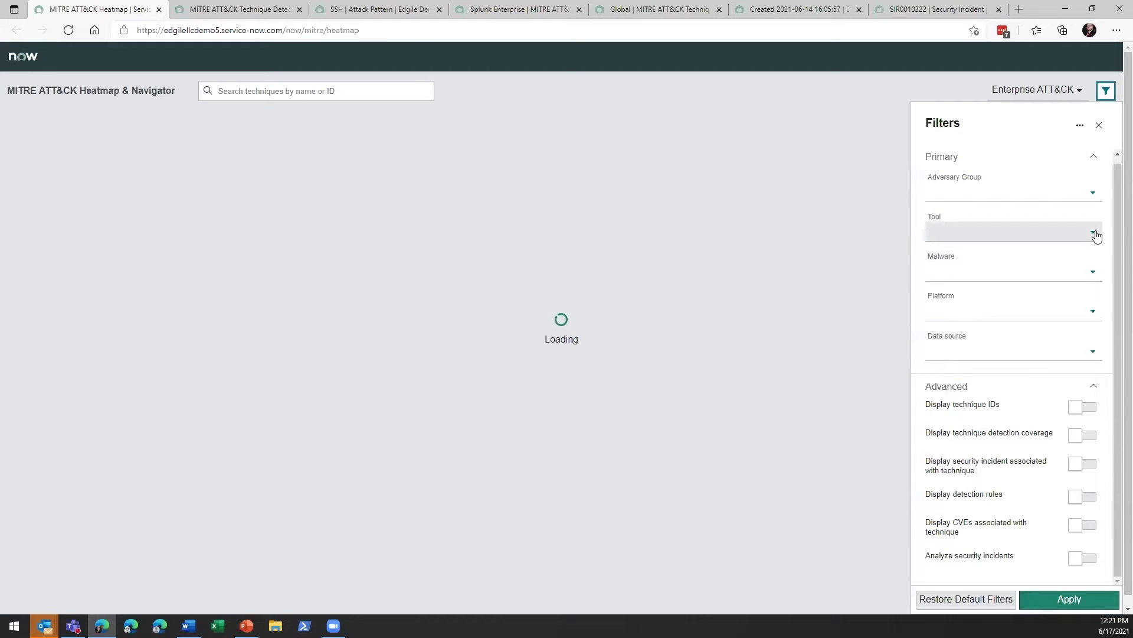
click(1095, 234)
click(1104, 93)
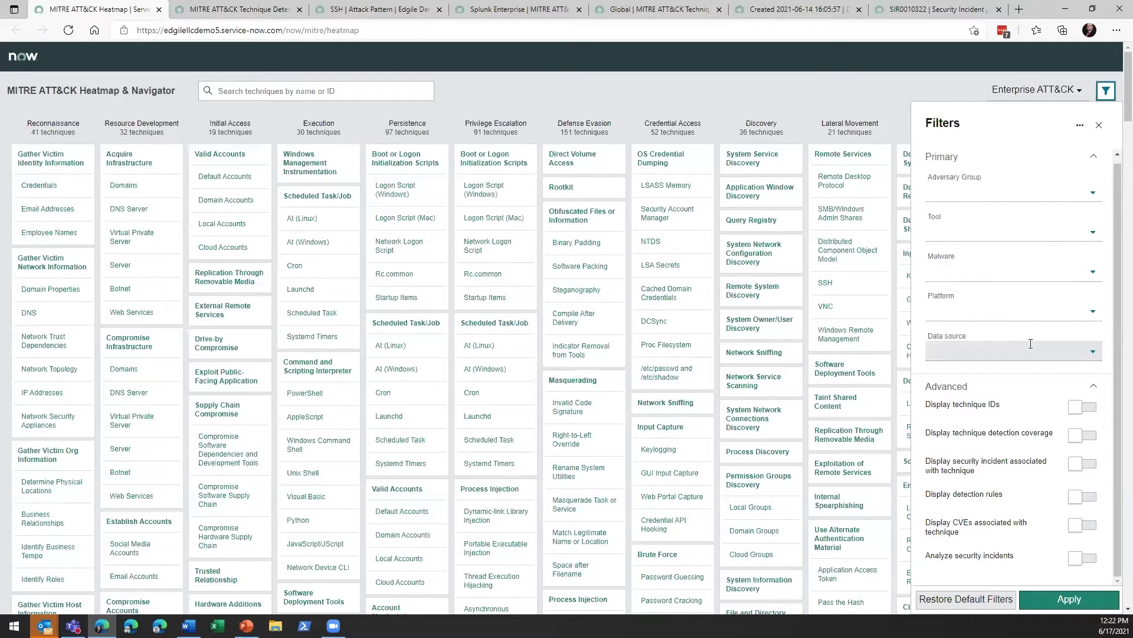
click(1082, 415)
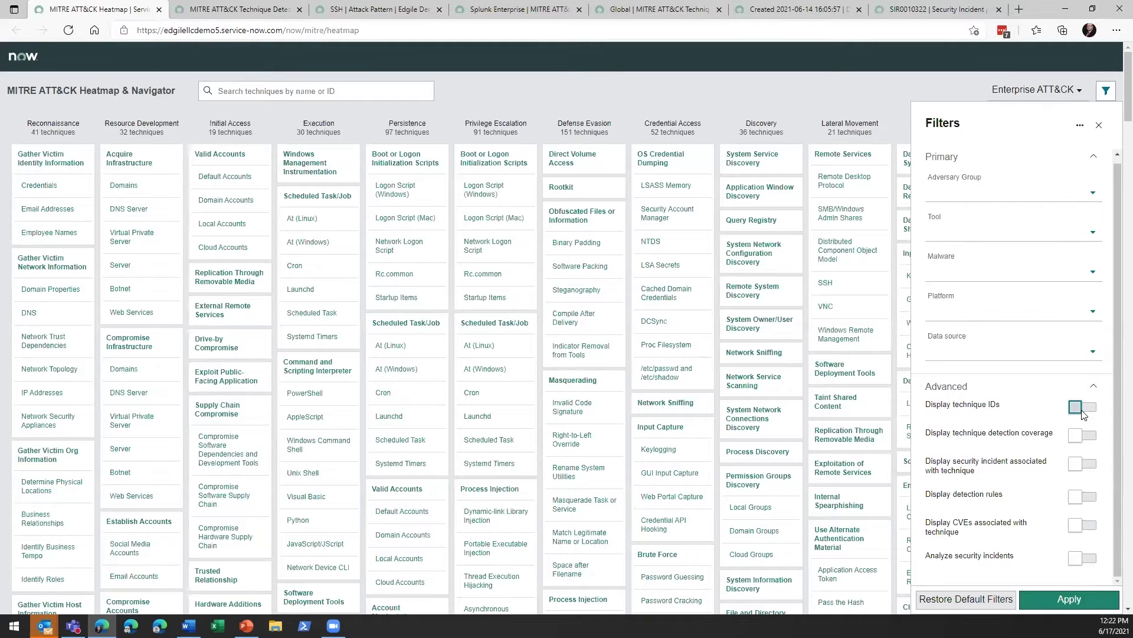
click(1082, 413)
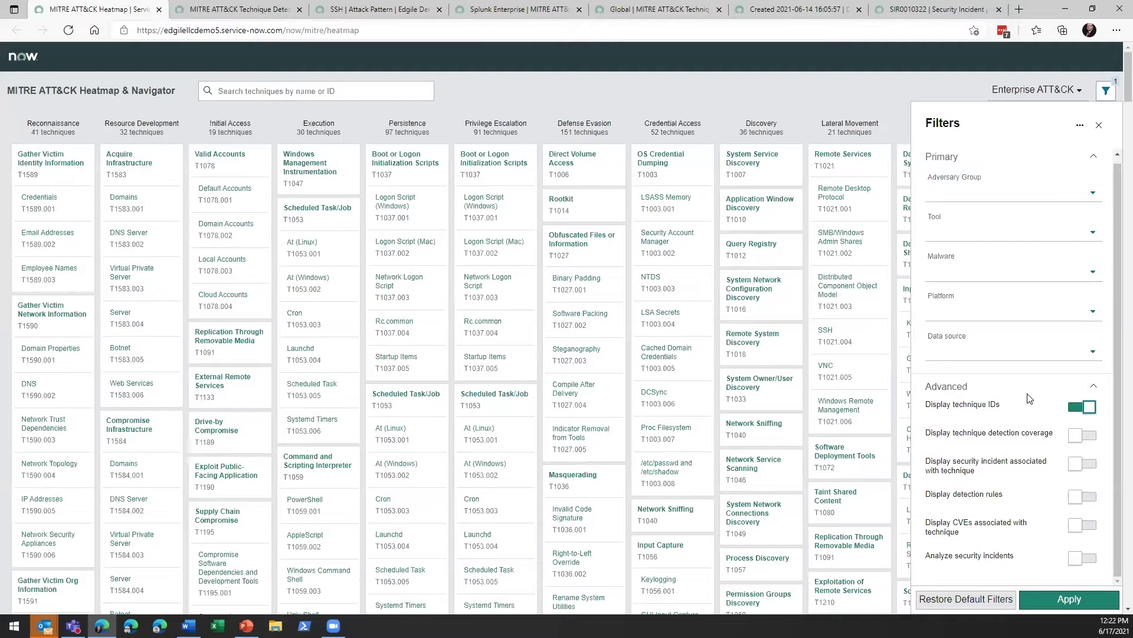
- Turn on the display of security incidents associated with each technique and check the available incident priority options
click(1078, 465)
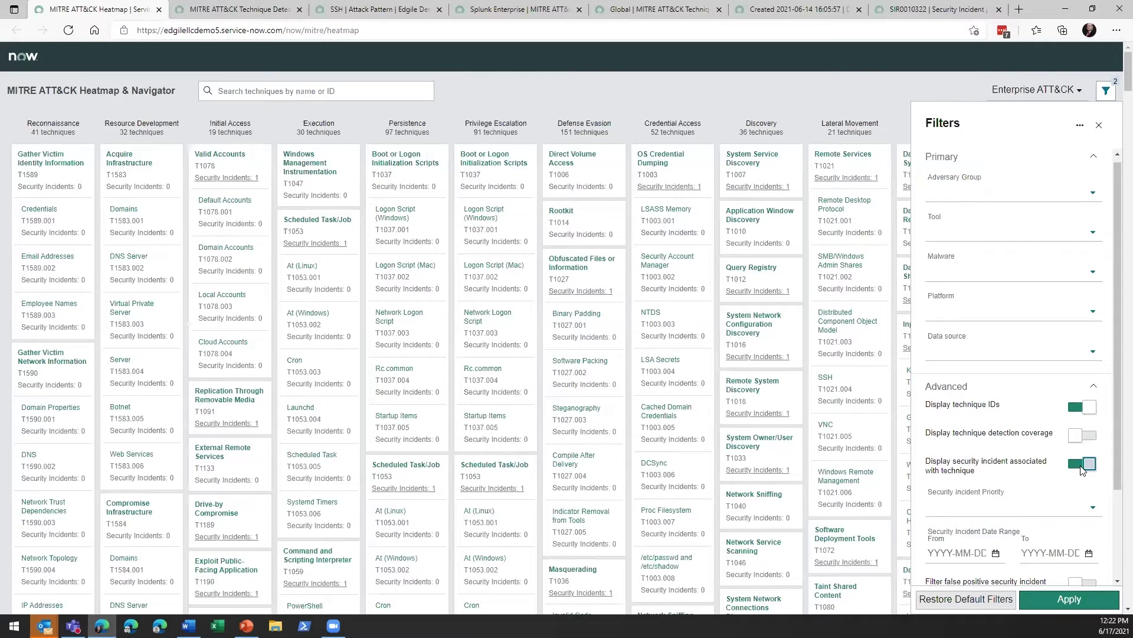
scroll(1084, 470, down, 2)
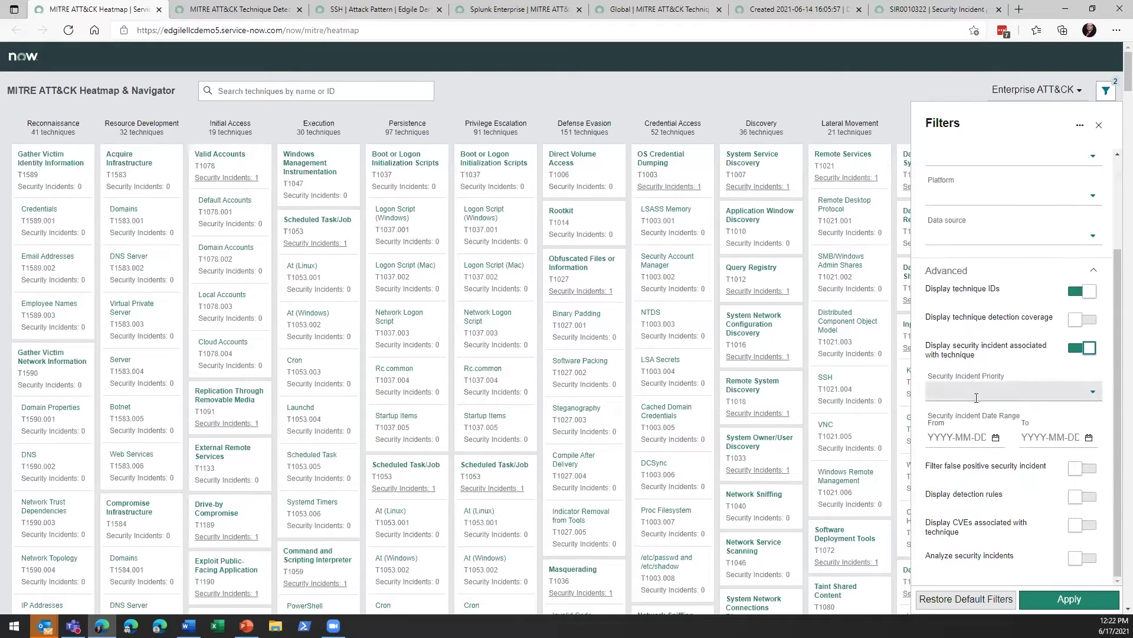
click(1095, 396)
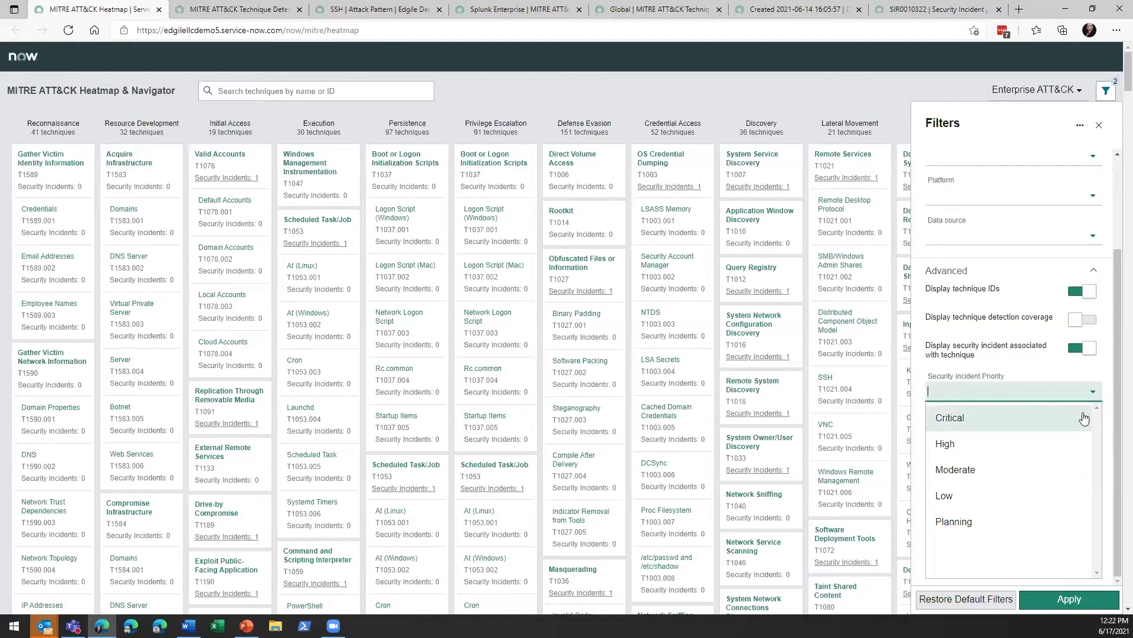
click(1046, 372)
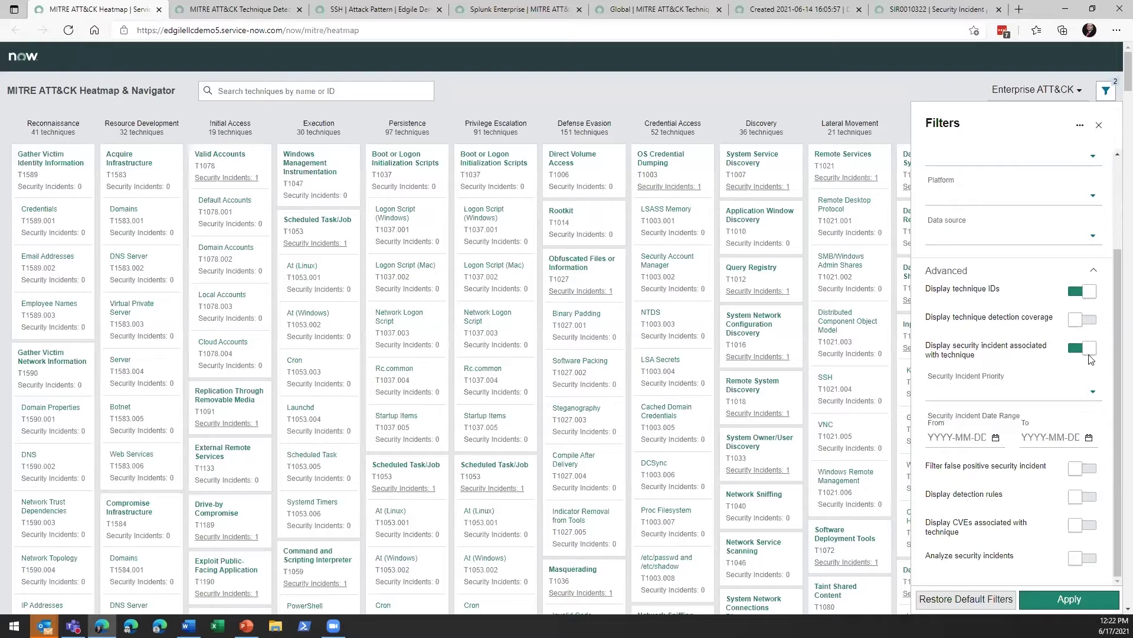
- Turn on the display of detection rules, associated CVEs and technique detection coverage, and close the filters
click(1076, 497)
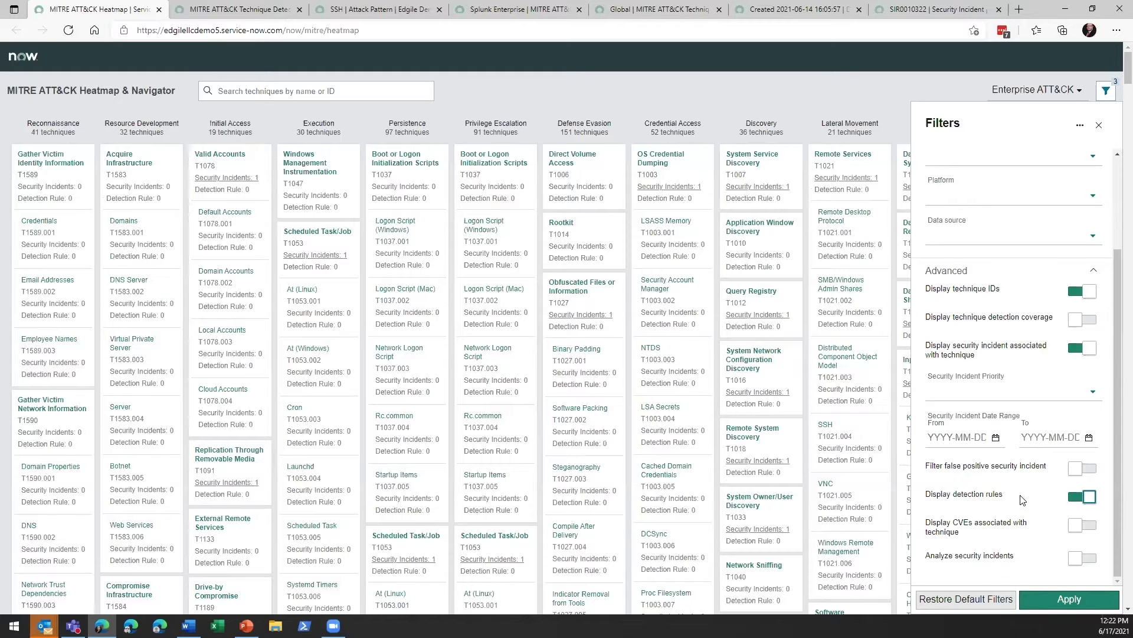
click(1075, 525)
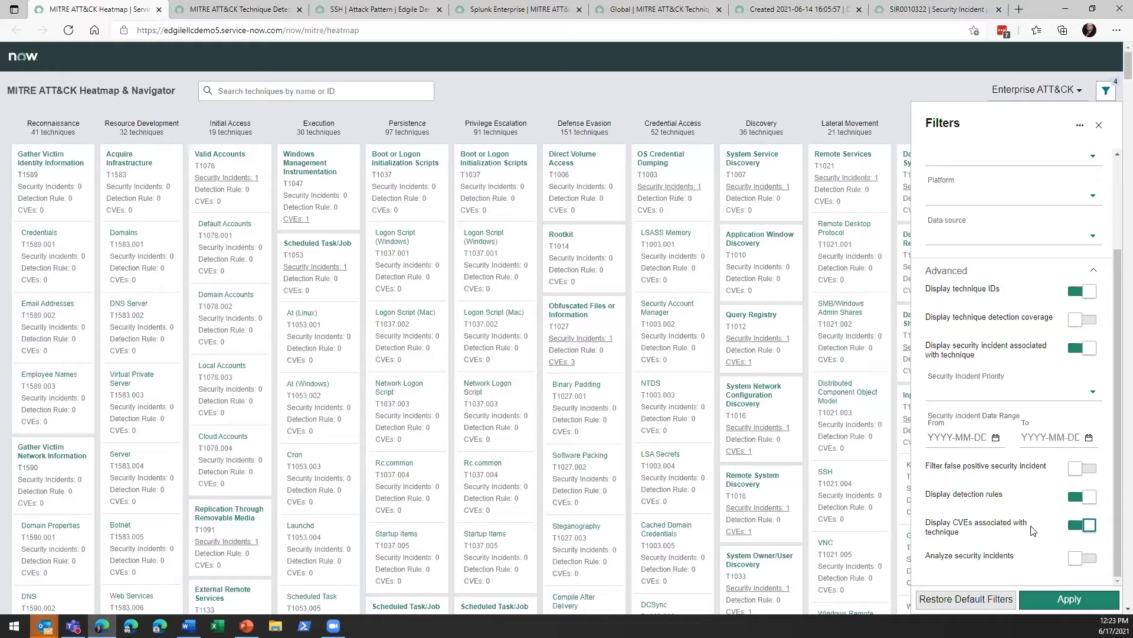
click(1075, 319)
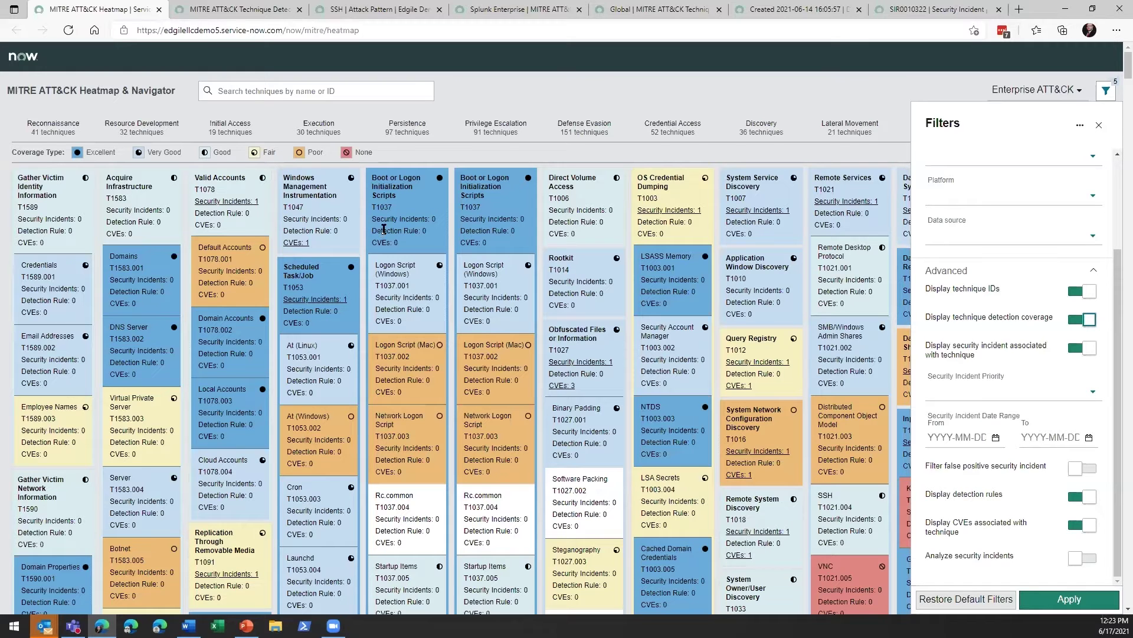
click(1104, 93)
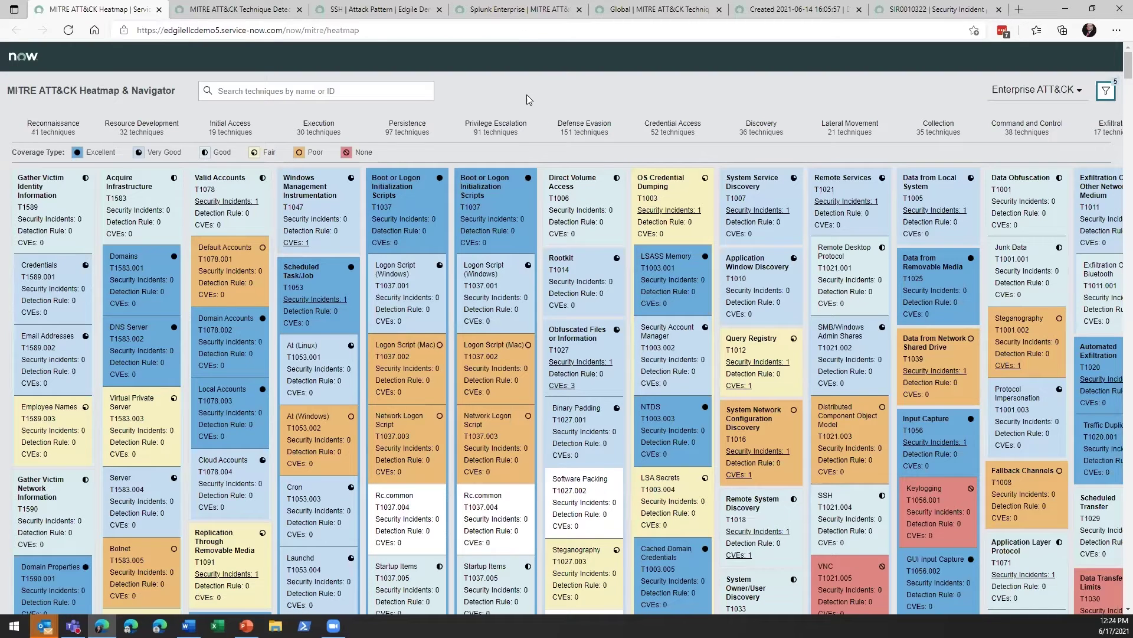
- View the technique detection coverage mappings and open the overall coverage value of Data Obfuscation (T1001) for editing
click(227, 9)
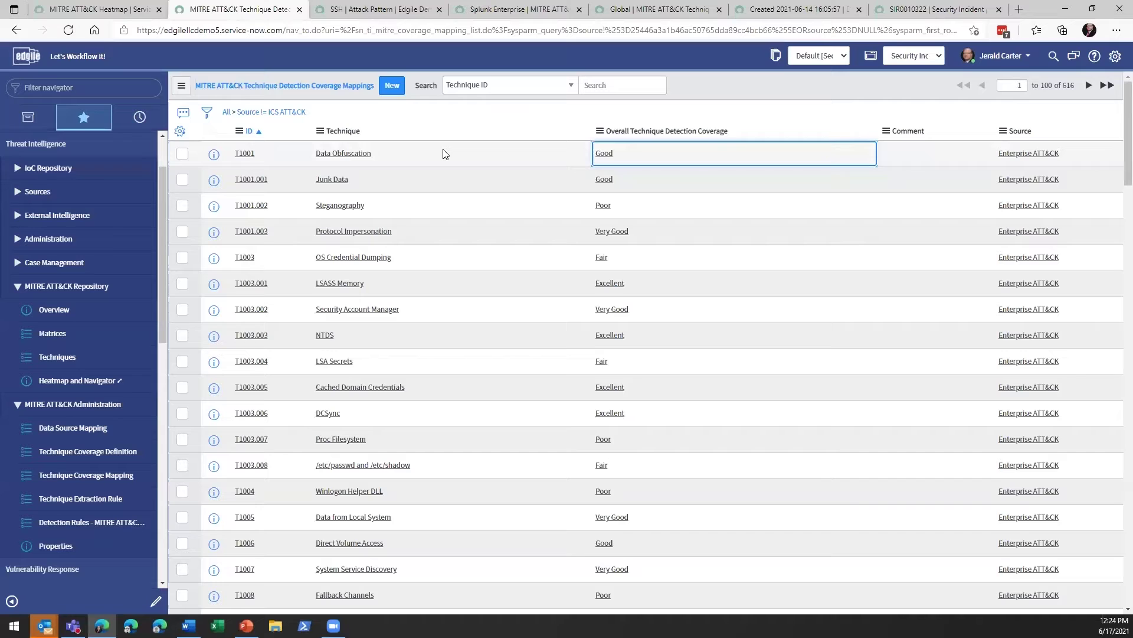
double_click(726, 159)
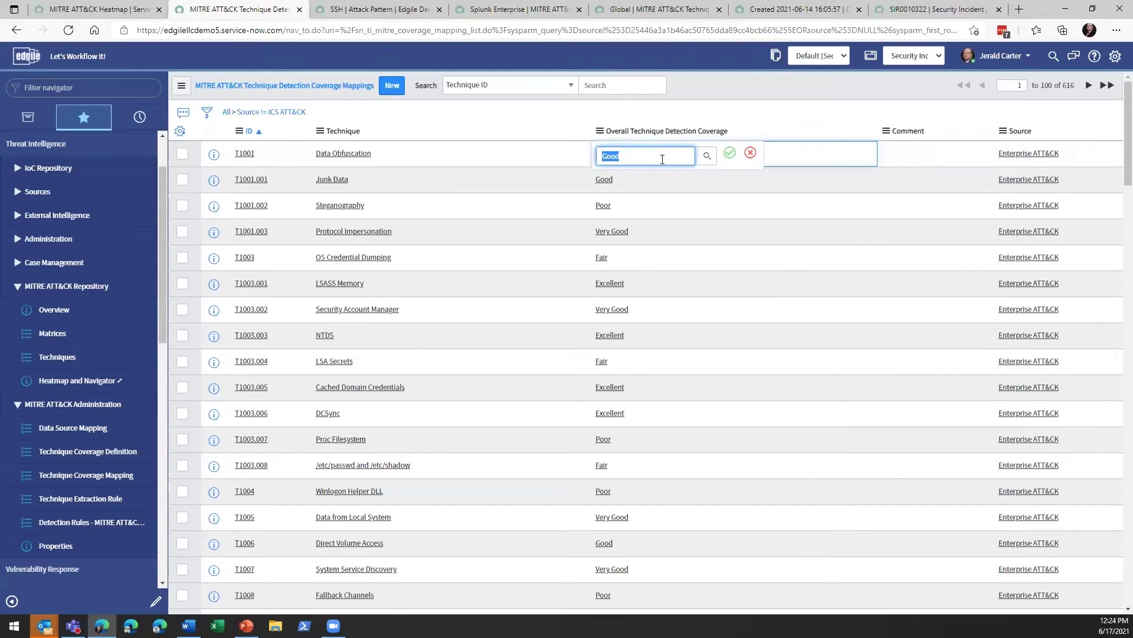
click(706, 155)
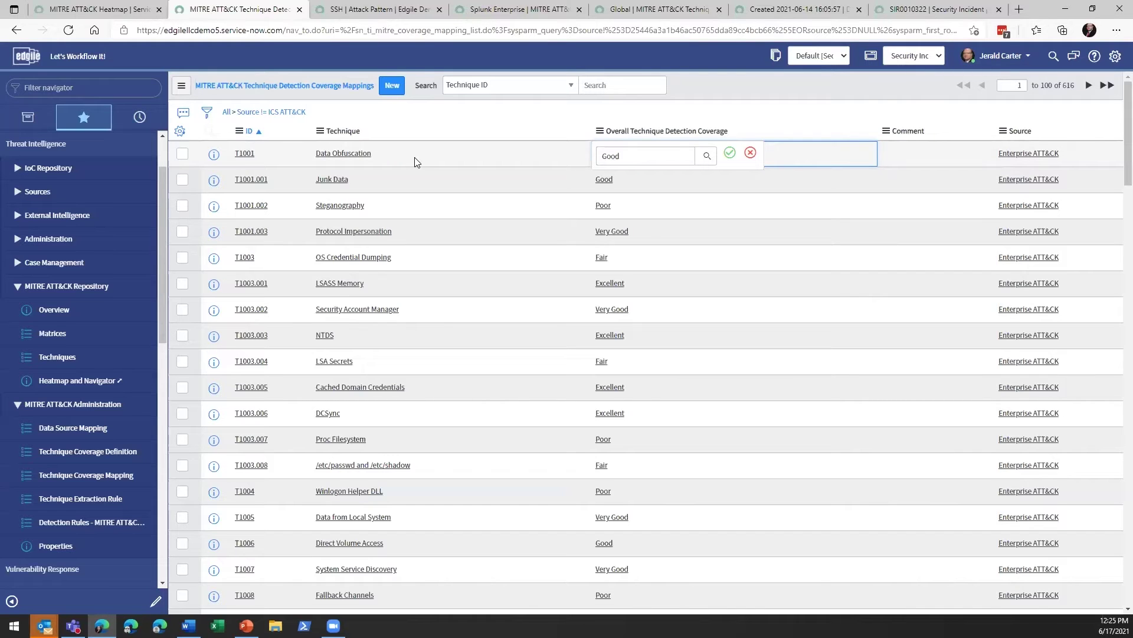
- Examine the SSH attack pattern record and its related tools, malware, external references, mitigations, groups and tactic
click(378, 10)
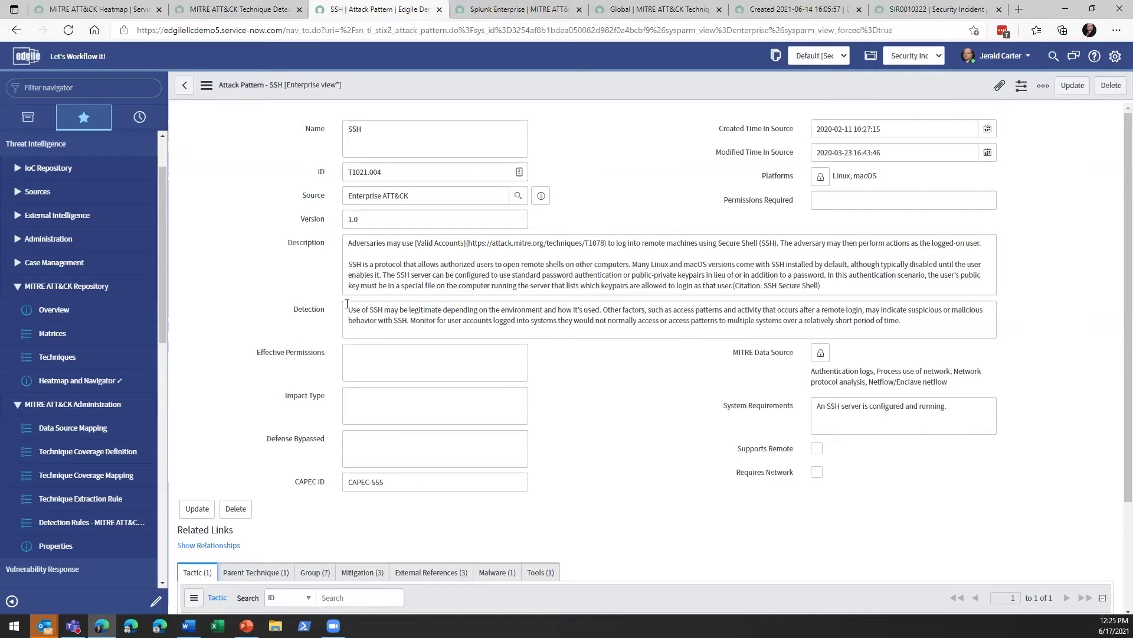
scroll(593, 400, down, 1)
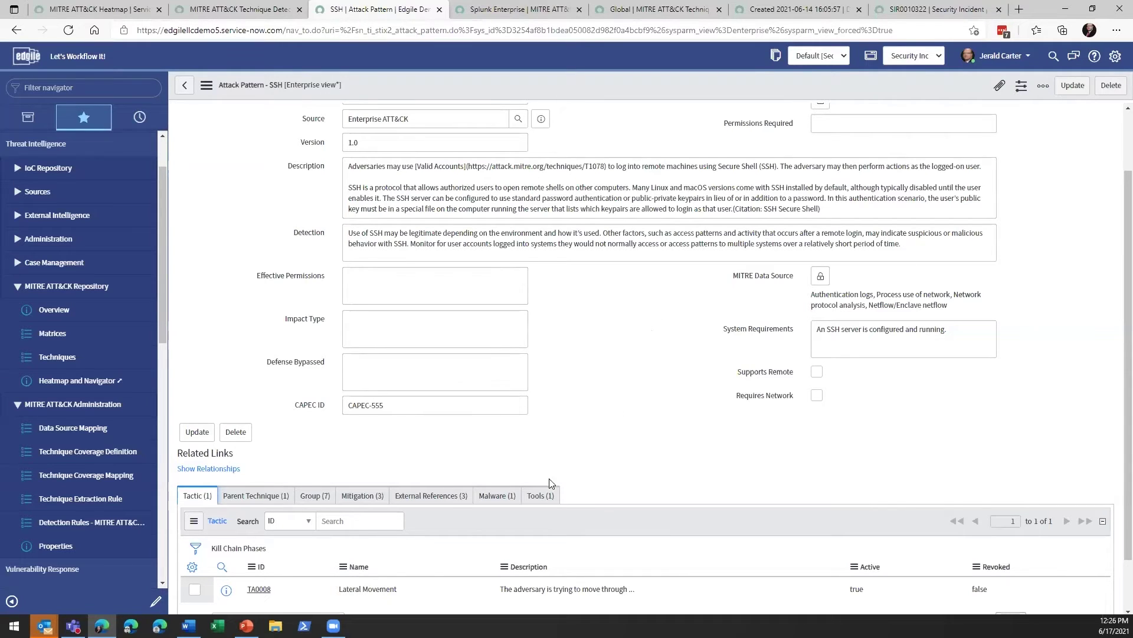
click(547, 497)
scroll(648, 359, down, 1)
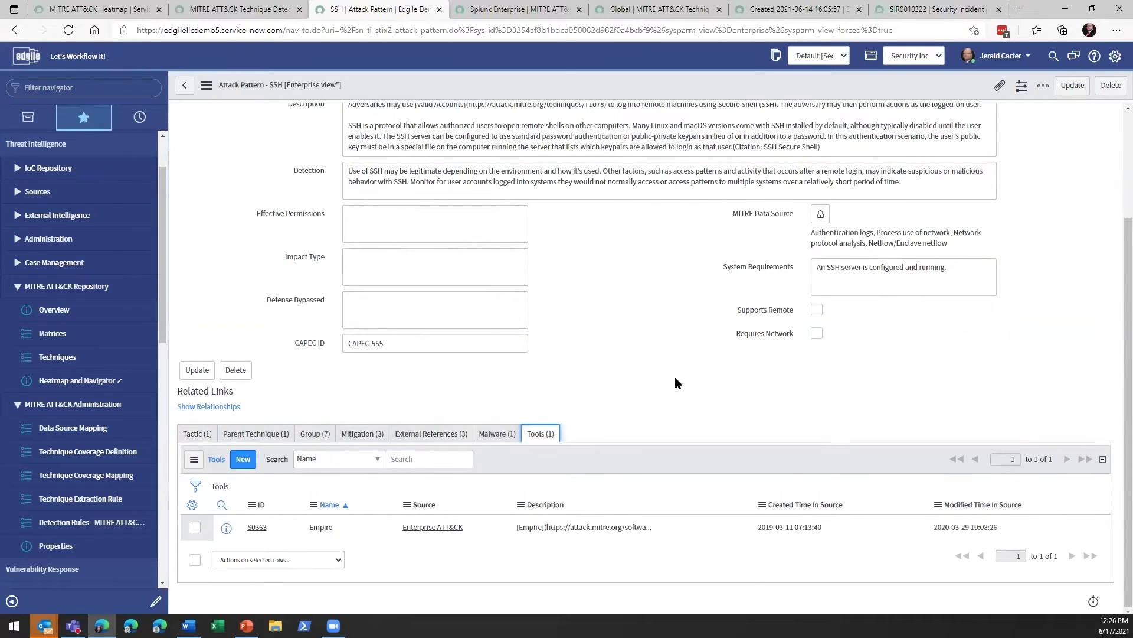
click(503, 440)
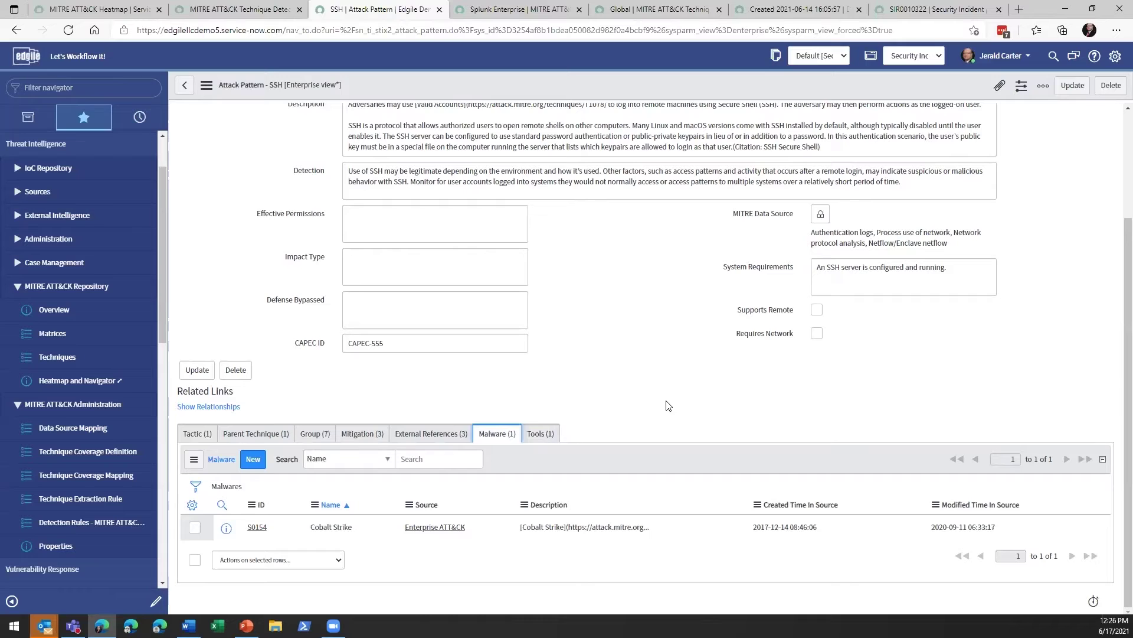
click(429, 434)
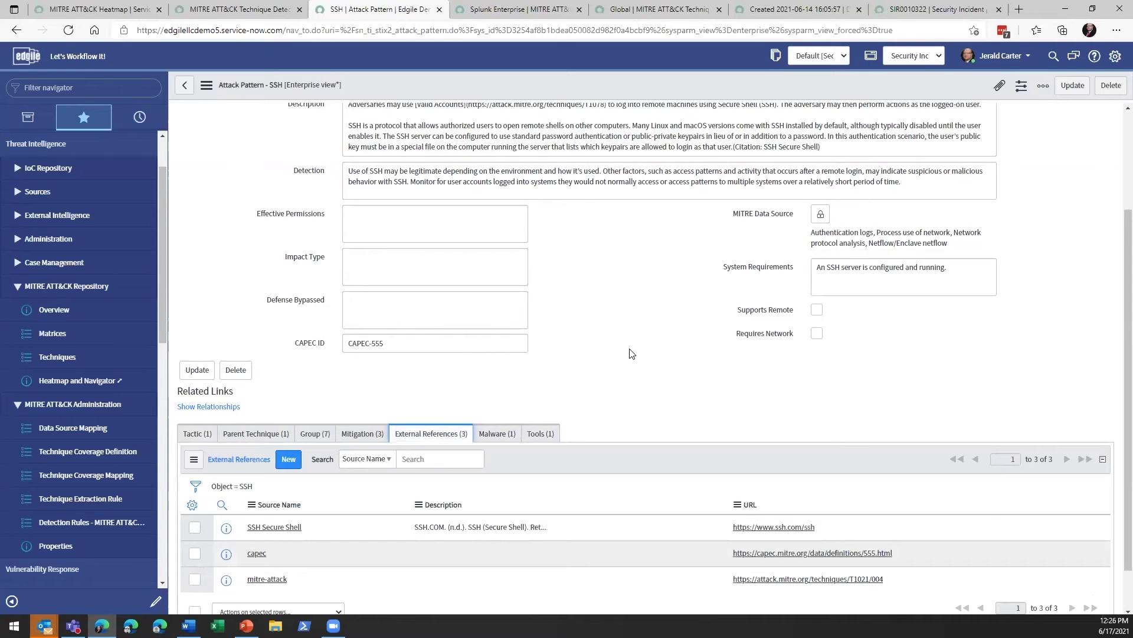
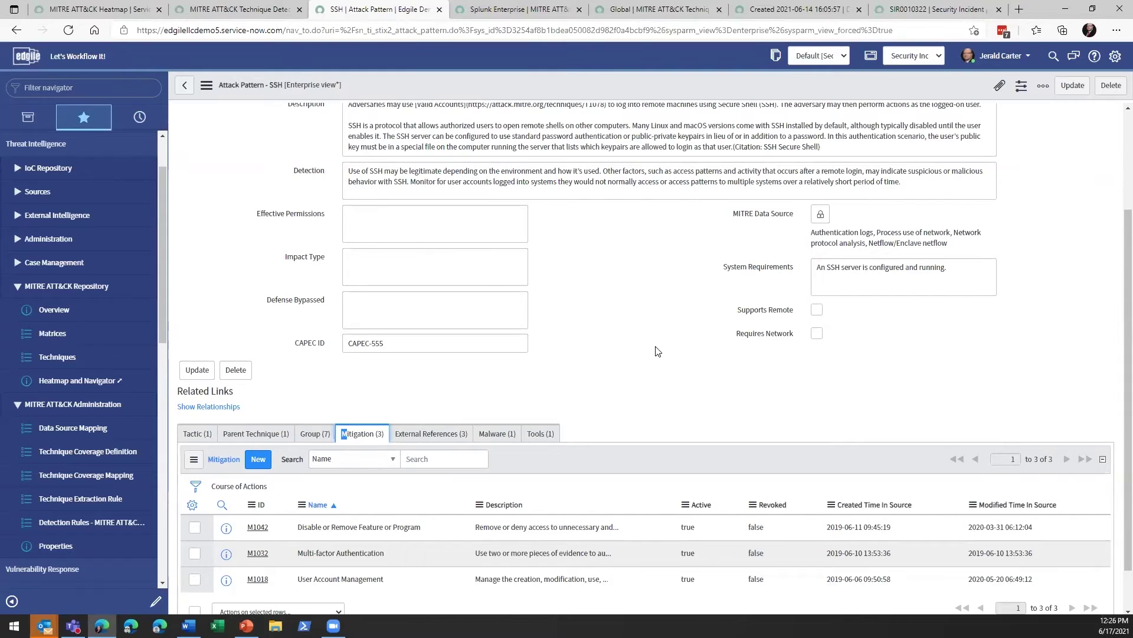
click(314, 434)
scroll(705, 282, down, 3)
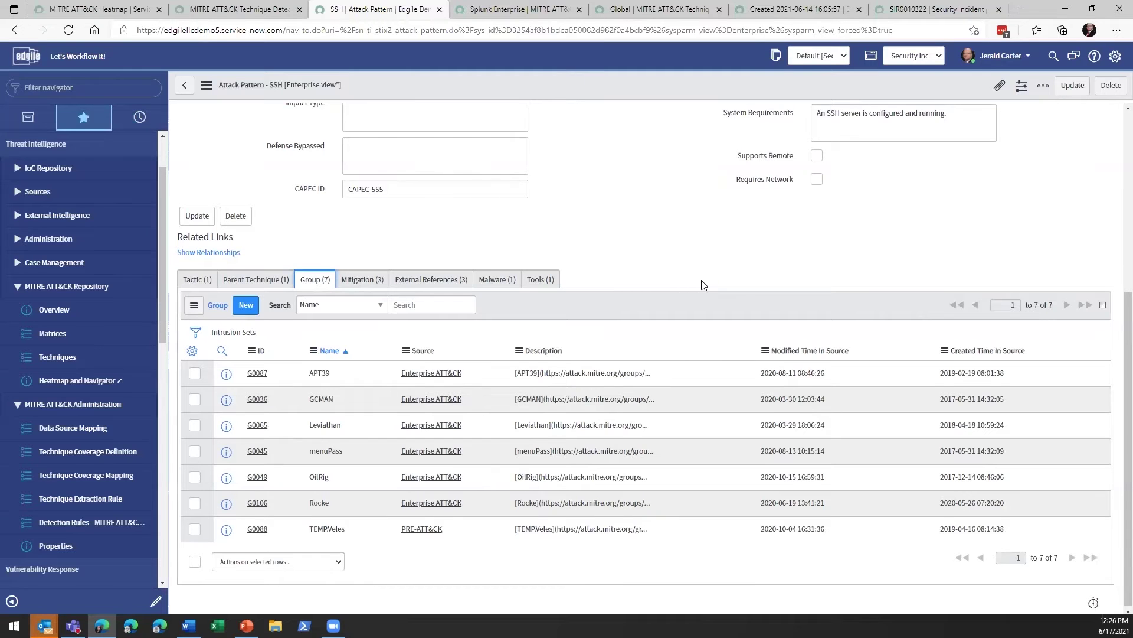
click(196, 280)
scroll(197, 283, up, 3)
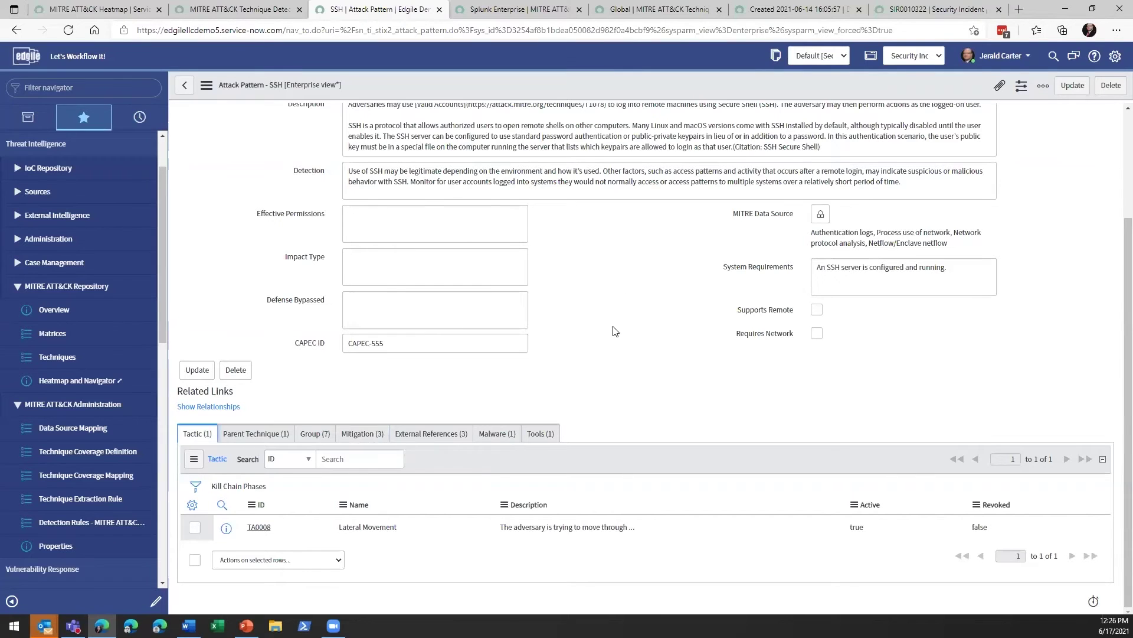
scroll(614, 329, up, 3)
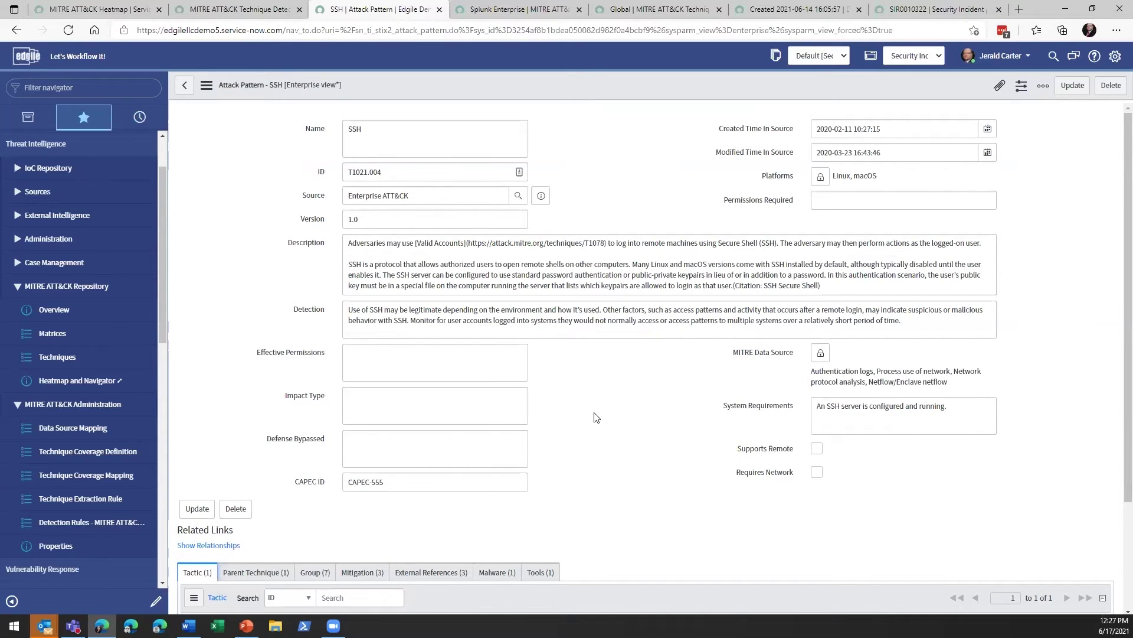
- Review the Splunk Enterprise technique extraction rule and its regex settings
click(523, 10)
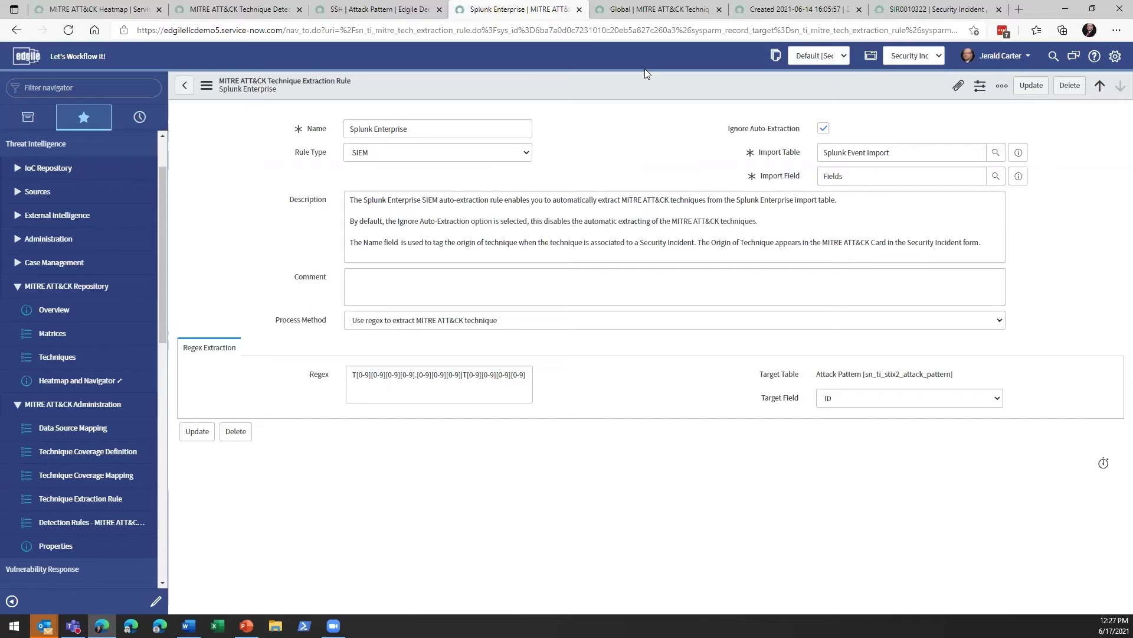
triple_click(637, 142)
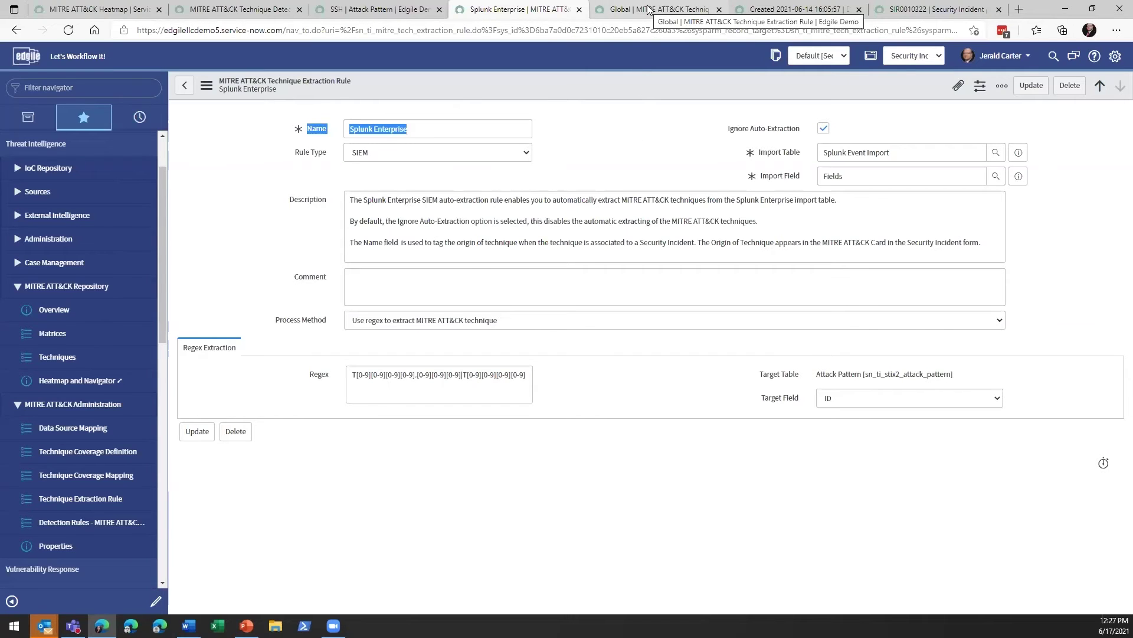
- Review the Global threat lookup extraction rule and the Initial Access - User Reported Phishing detection rule mapping
click(649, 9)
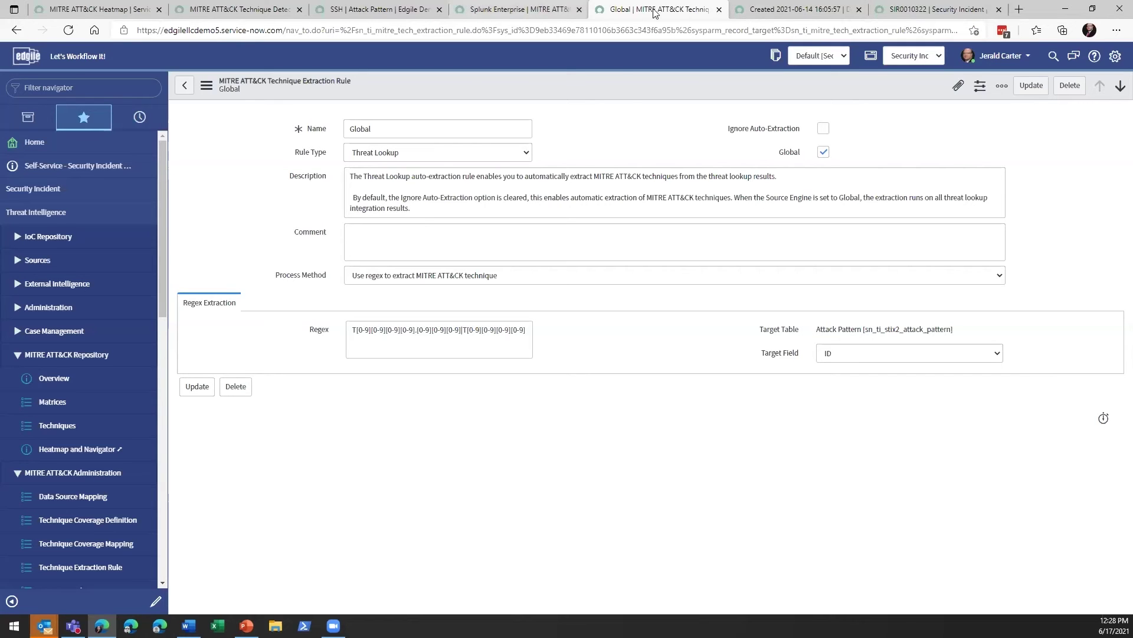
click(777, 11)
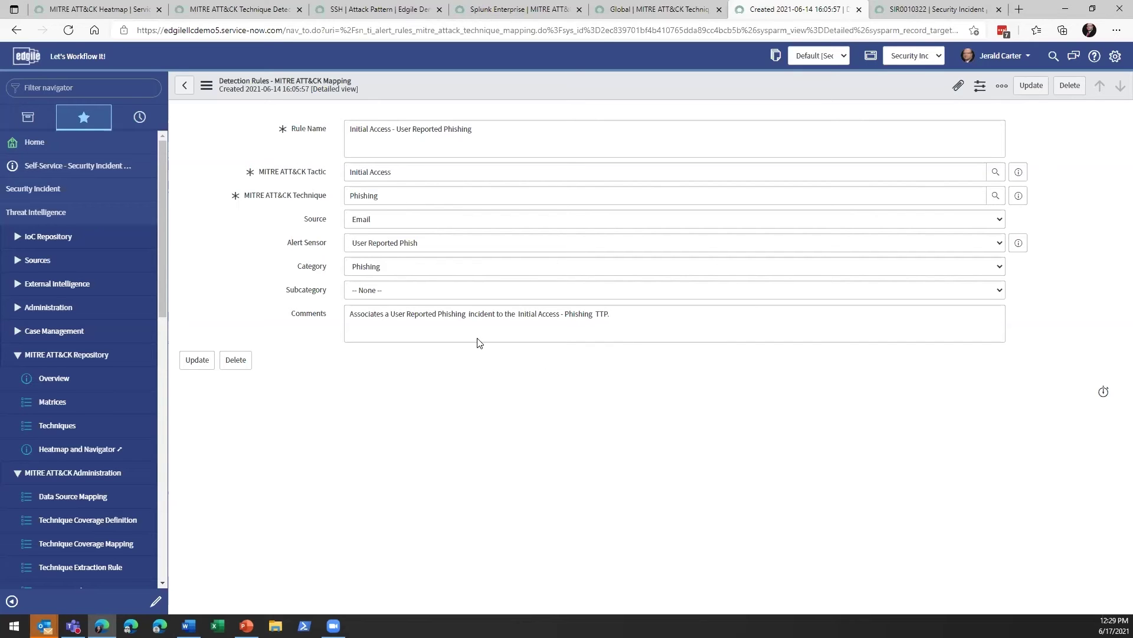
- Open the user-reported phishing security incident and check its category, source and alert sensor
click(939, 10)
scroll(480, 170, up, 1)
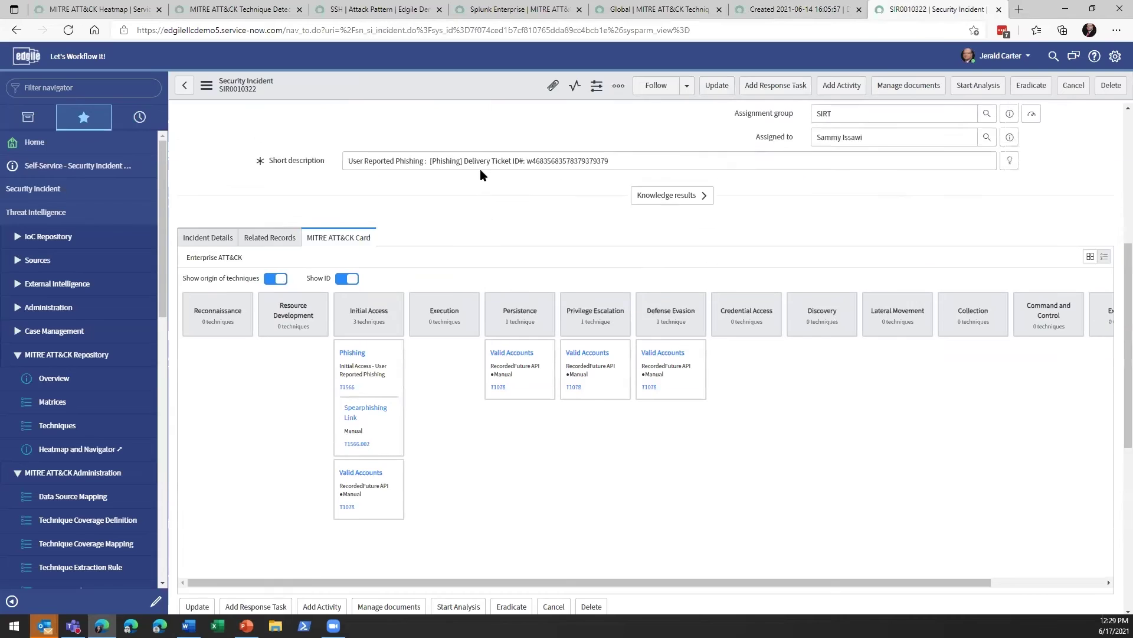
scroll(480, 169, up, 5)
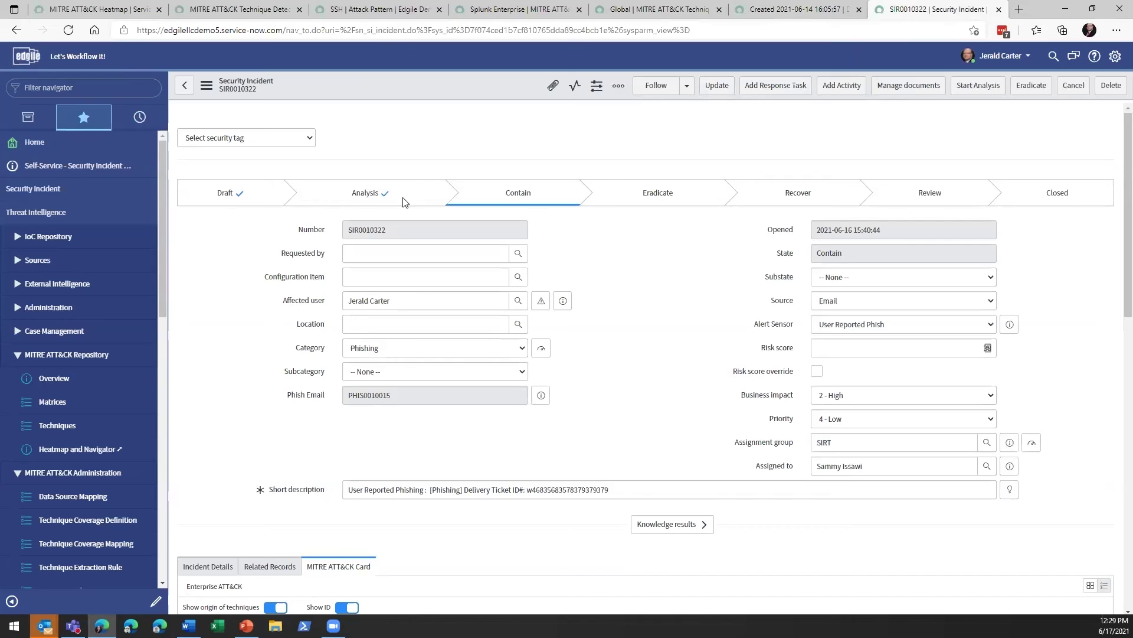
click(313, 349)
click(787, 302)
click(770, 326)
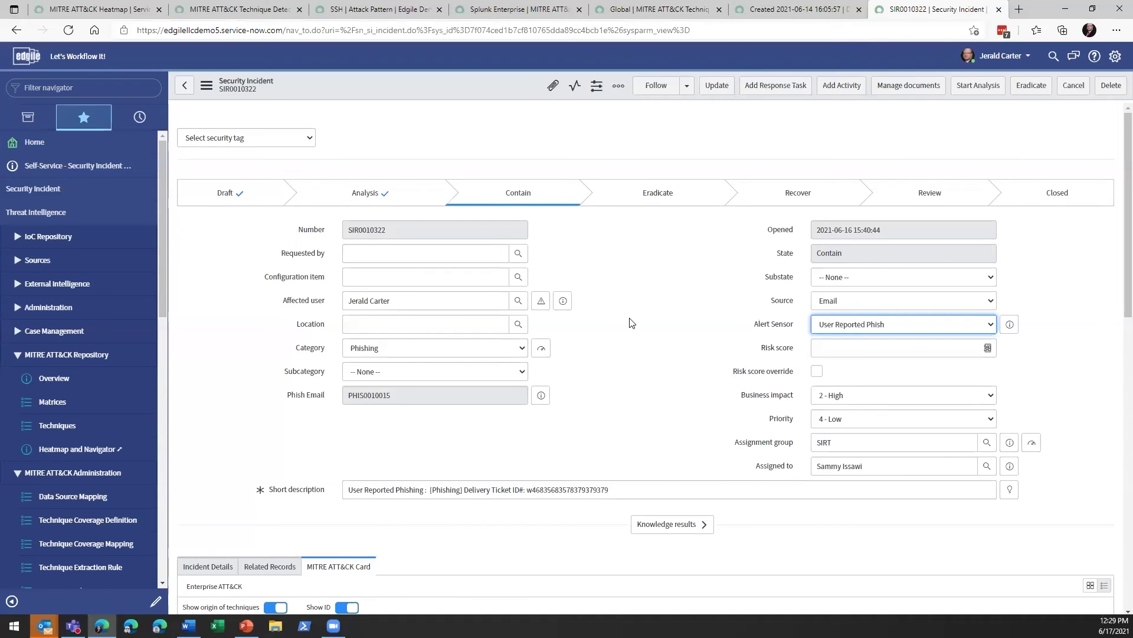
- Compare the techniques and their origins on the incident's MITRE ATT&CK card with the incident's main fields
scroll(271, 326, down, 4)
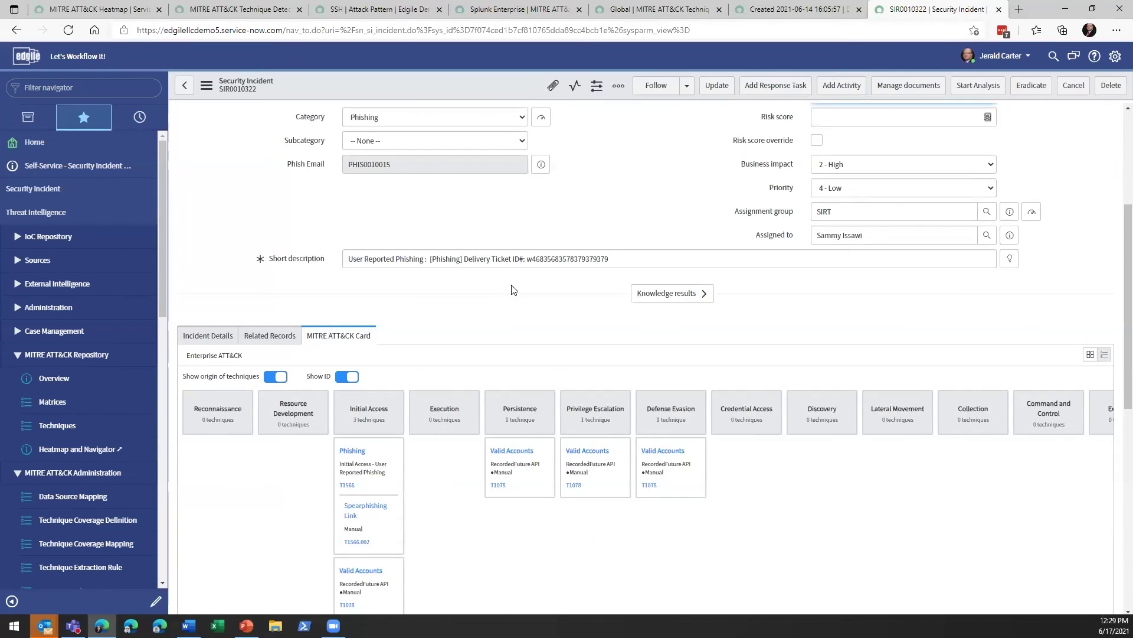
scroll(511, 288, down, 1)
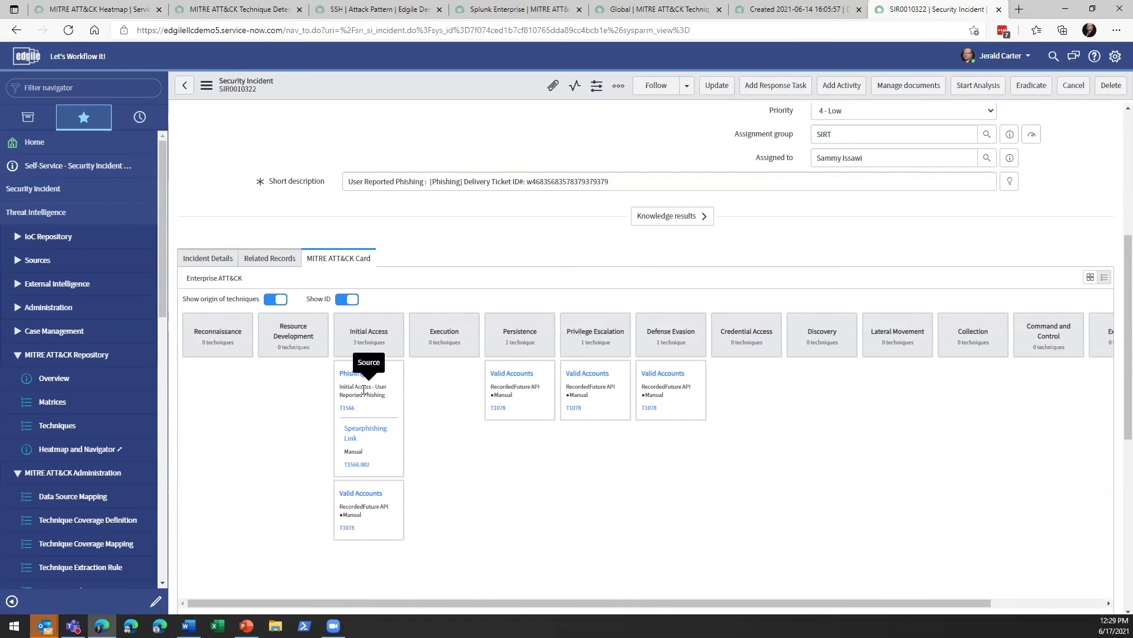
scroll(442, 400, down, 3)
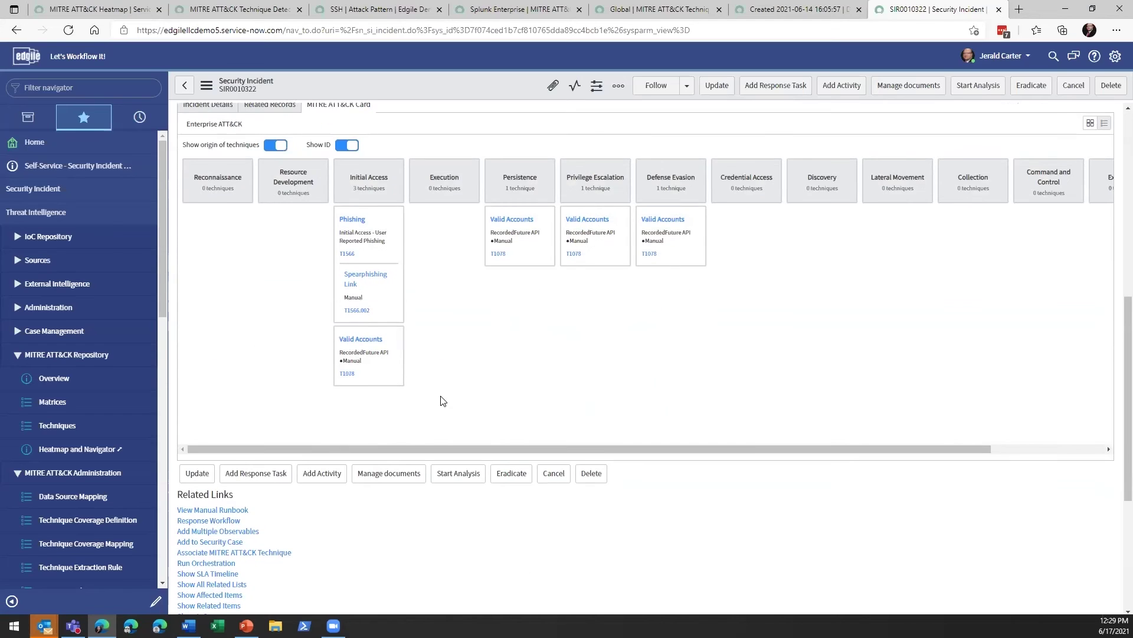
scroll(441, 401, up, 5)
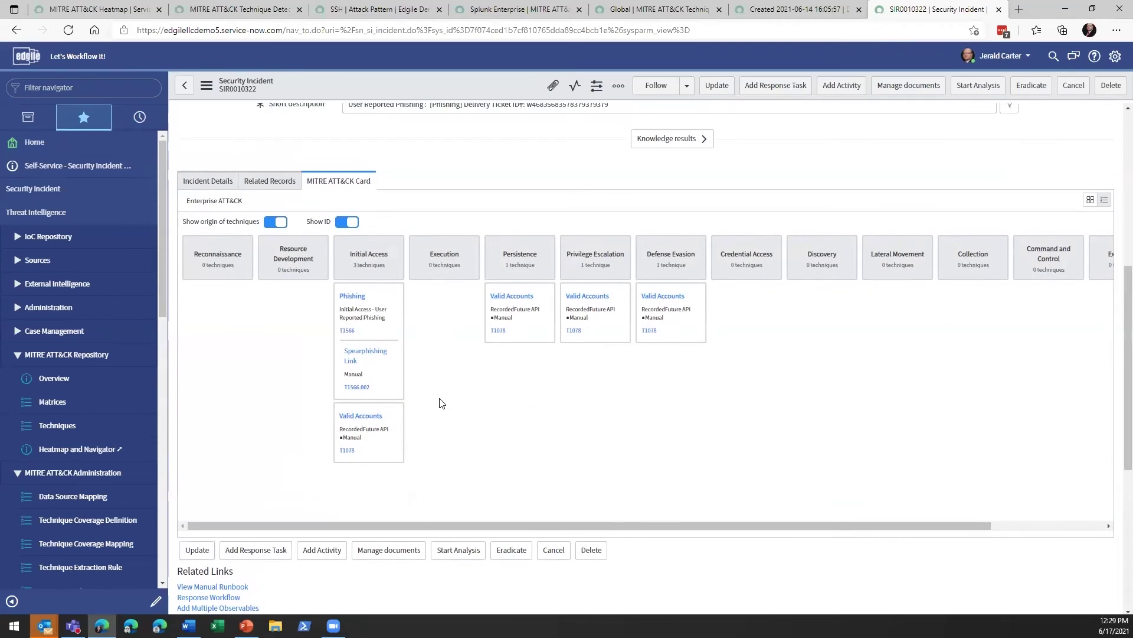
scroll(592, 303, up, 3)
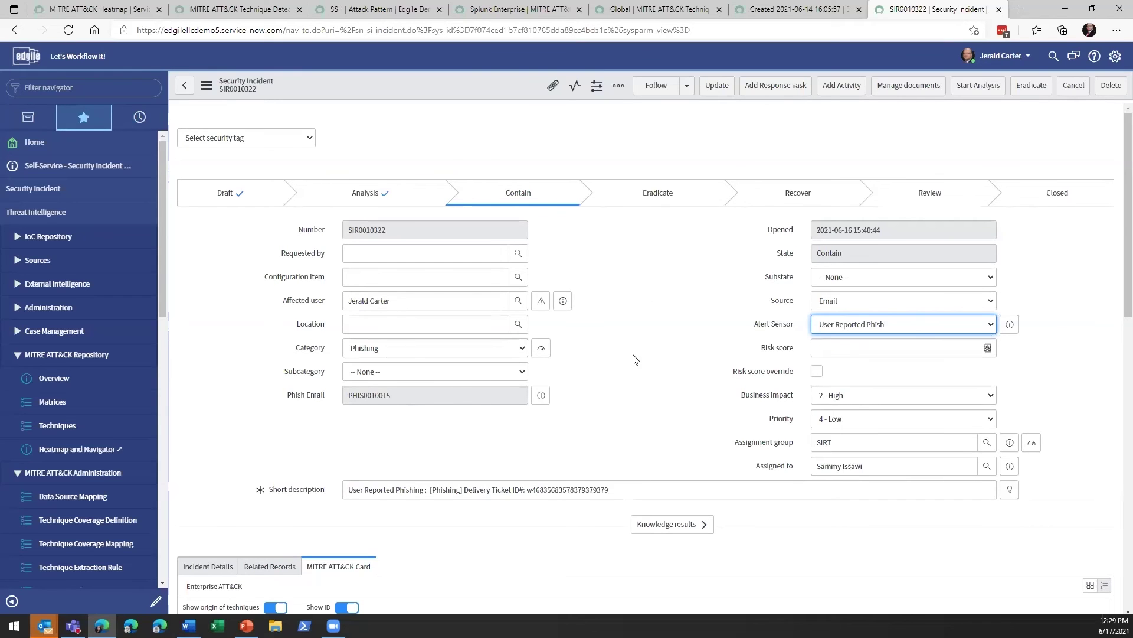
scroll(531, 392, down, 6)
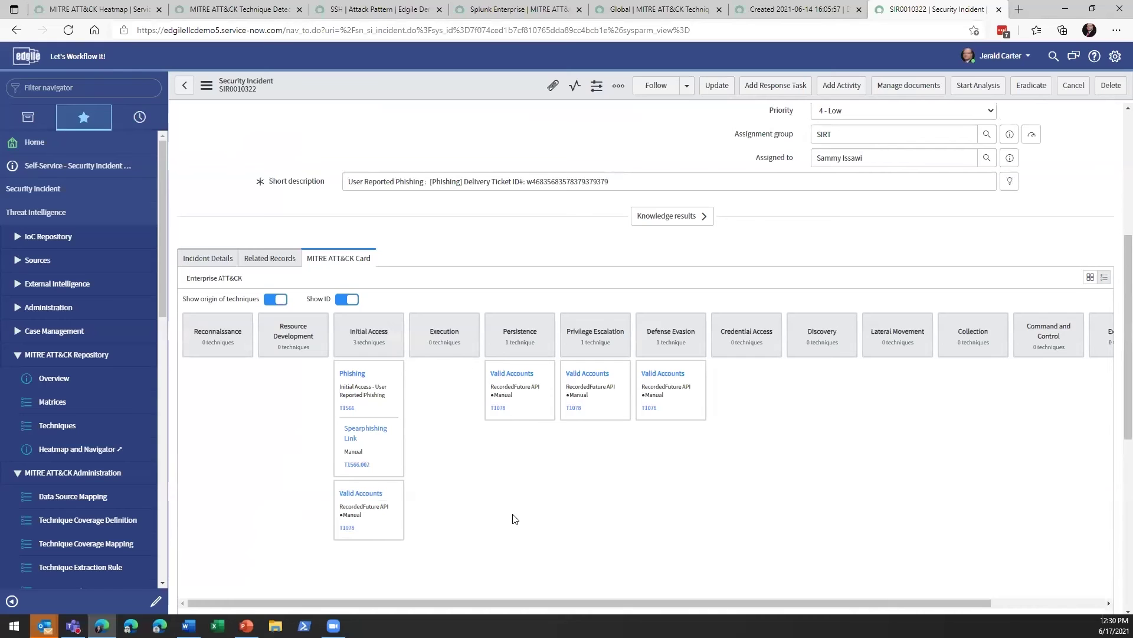
- Associate the Malware technique under the Resource Development tactic with the security incident and save the association
scroll(523, 490, down, 3)
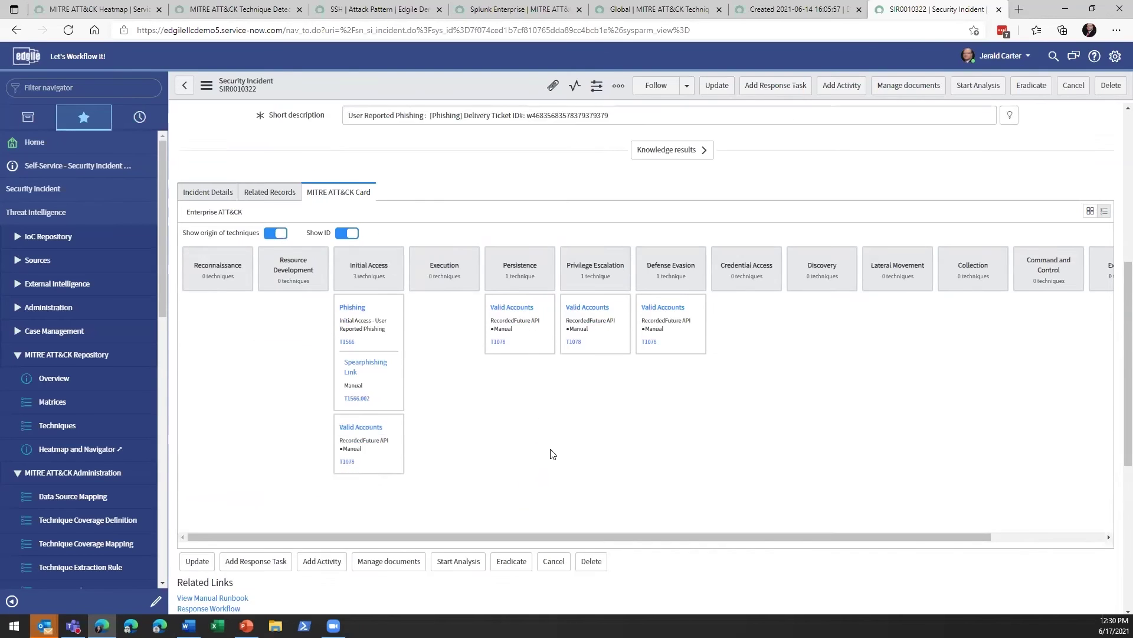
click(271, 553)
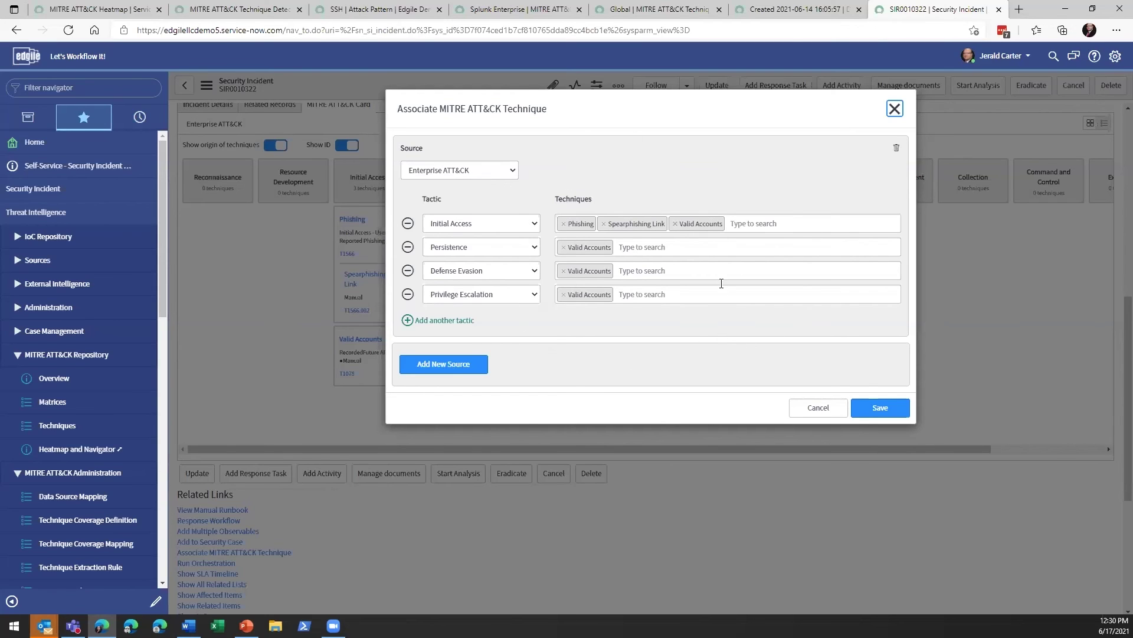
click(407, 320)
click(500, 322)
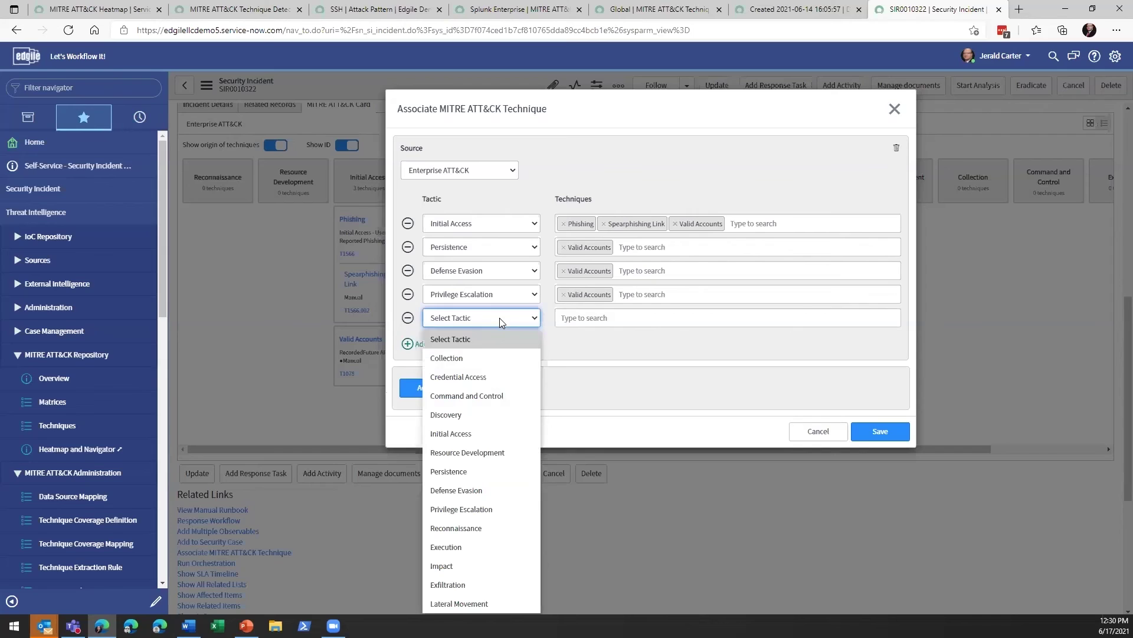
click(492, 455)
click(625, 319)
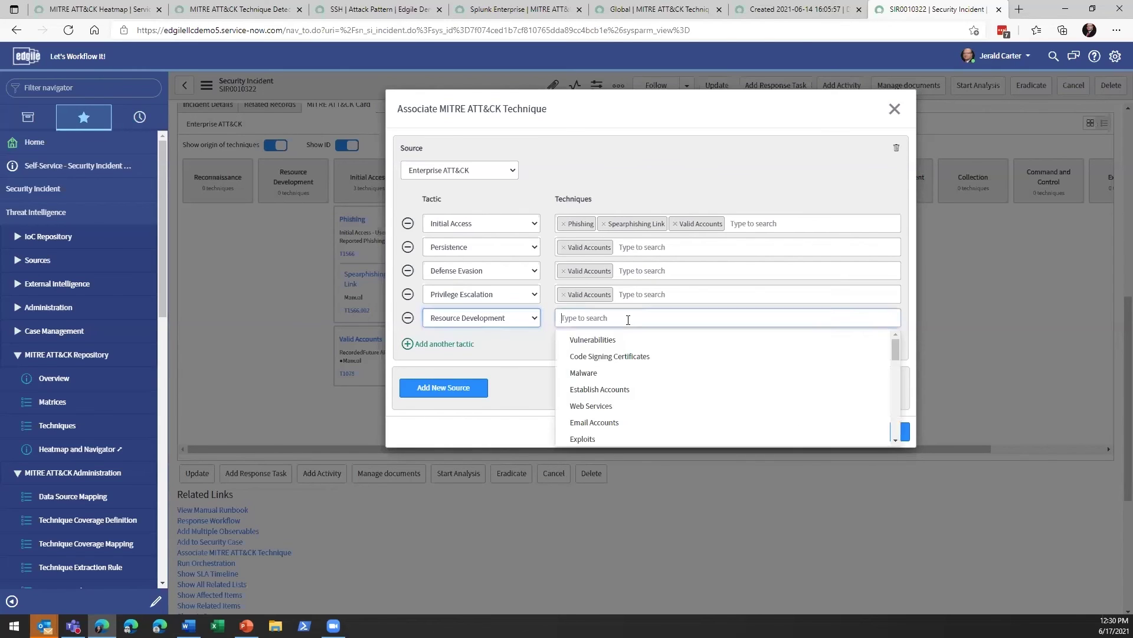
click(610, 372)
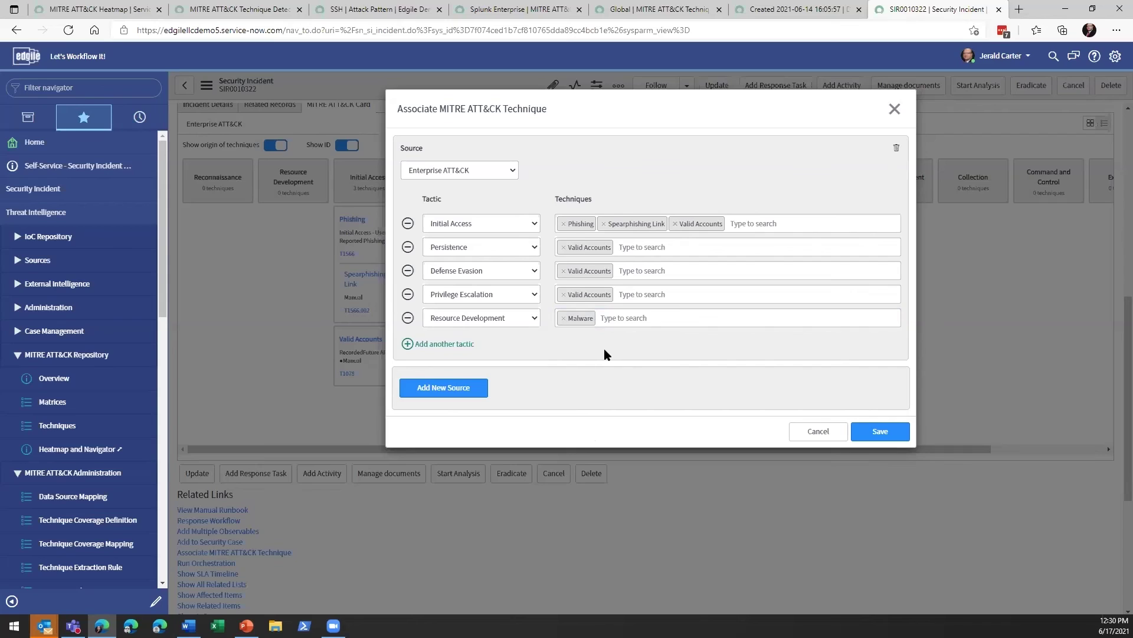
click(872, 434)
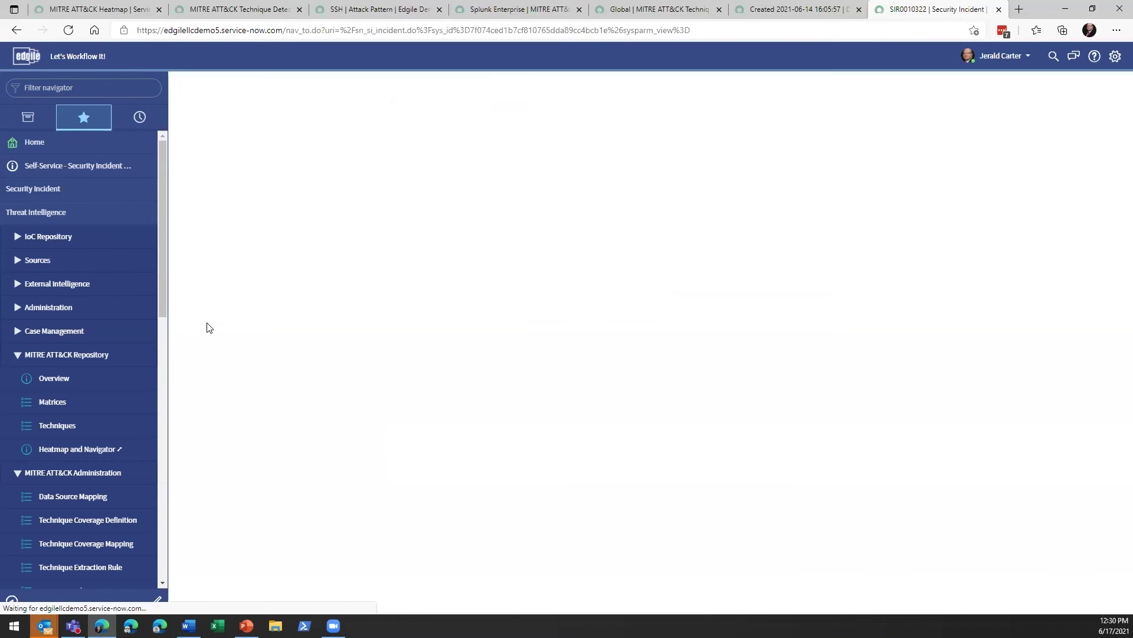
- Examine the incident's MITRE ATT&CK card in list view with the Malware technique's details expanded, and return to the heatmap
scroll(619, 360, down, 8)
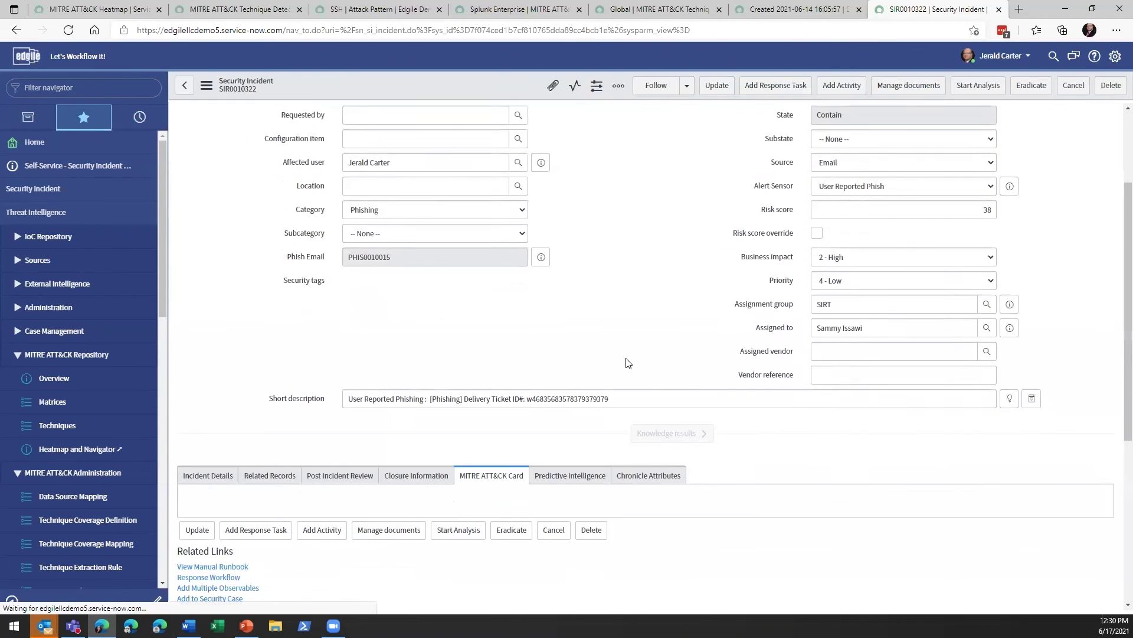
scroll(629, 360, down, 2)
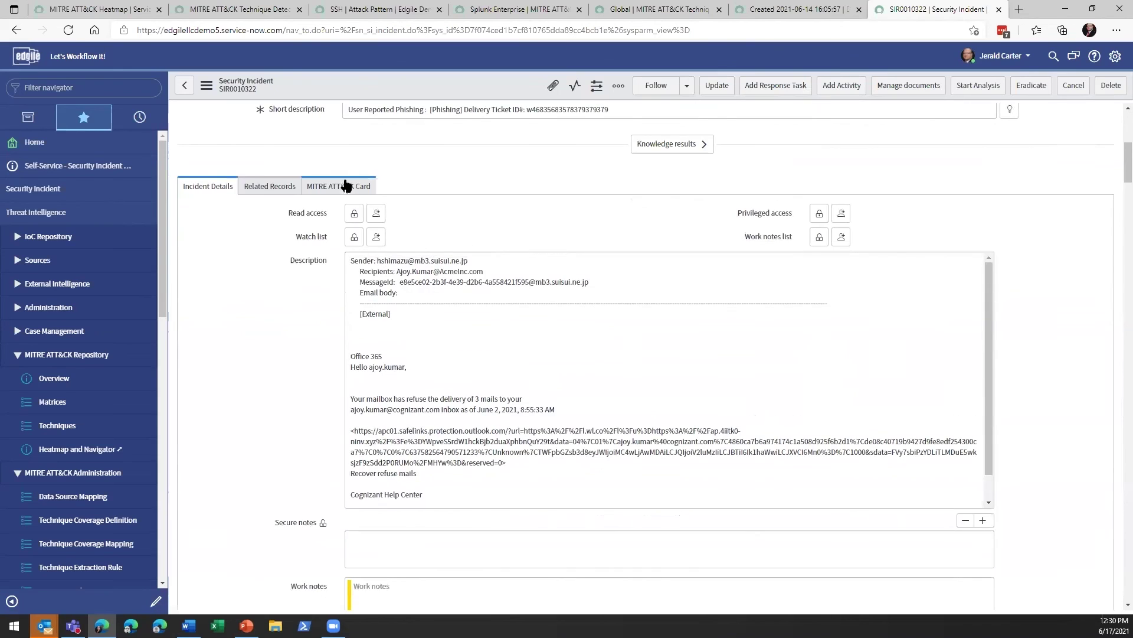
click(339, 186)
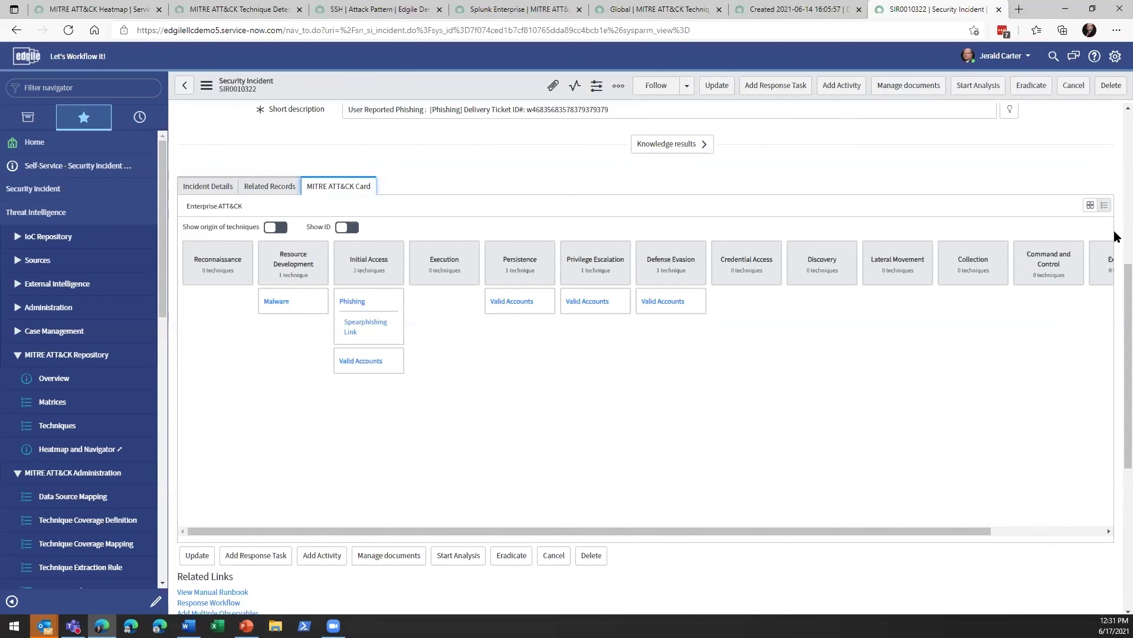
click(1104, 209)
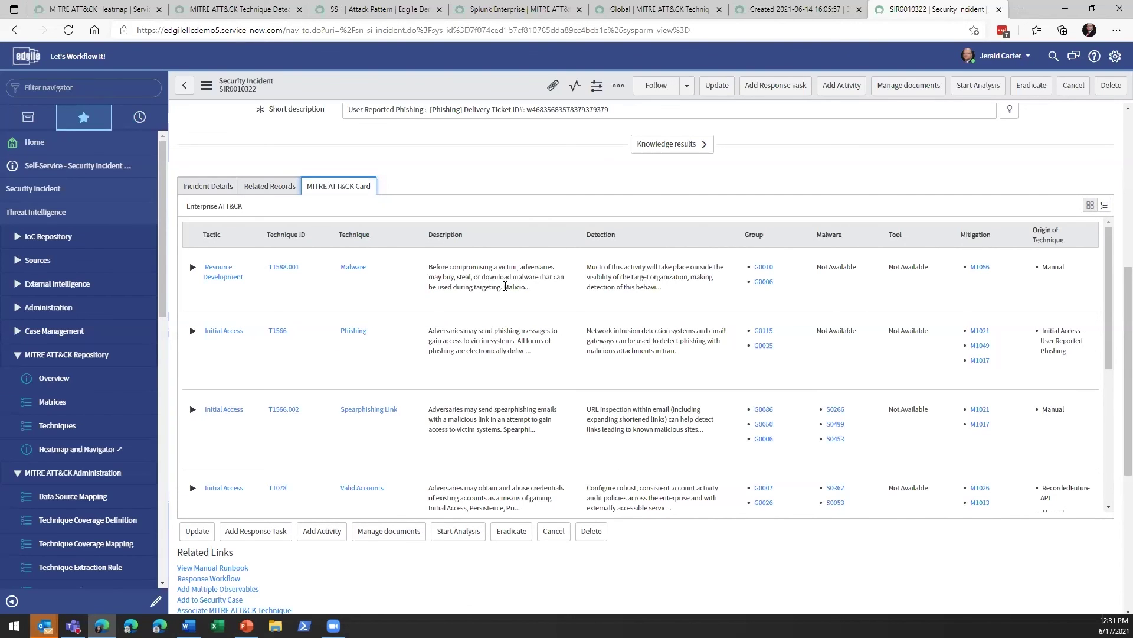
click(193, 268)
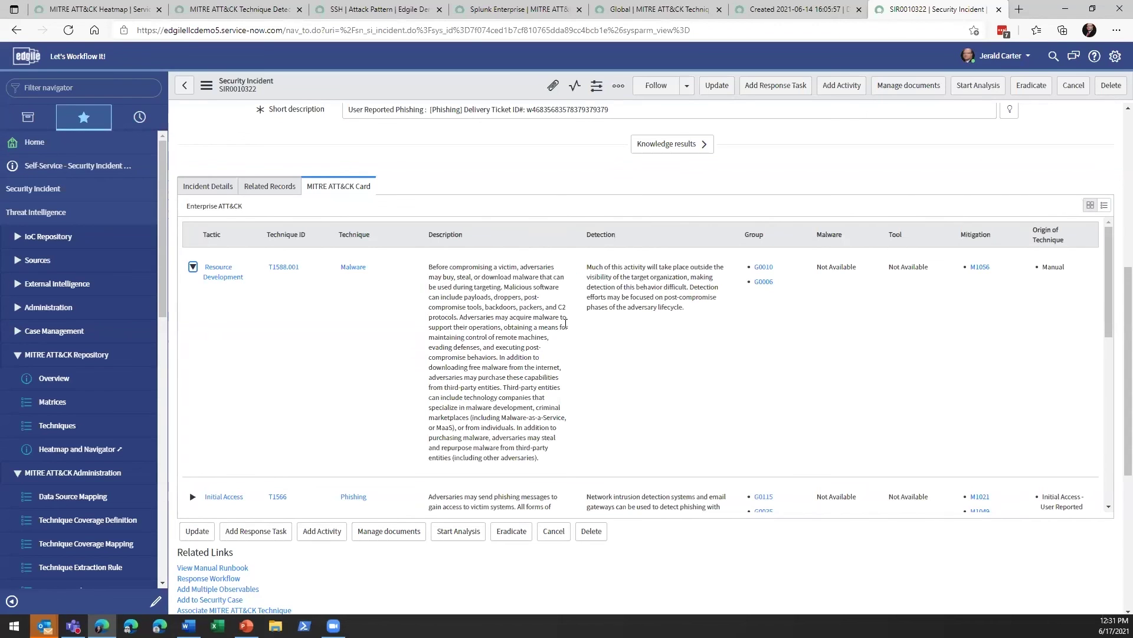
click(133, 7)
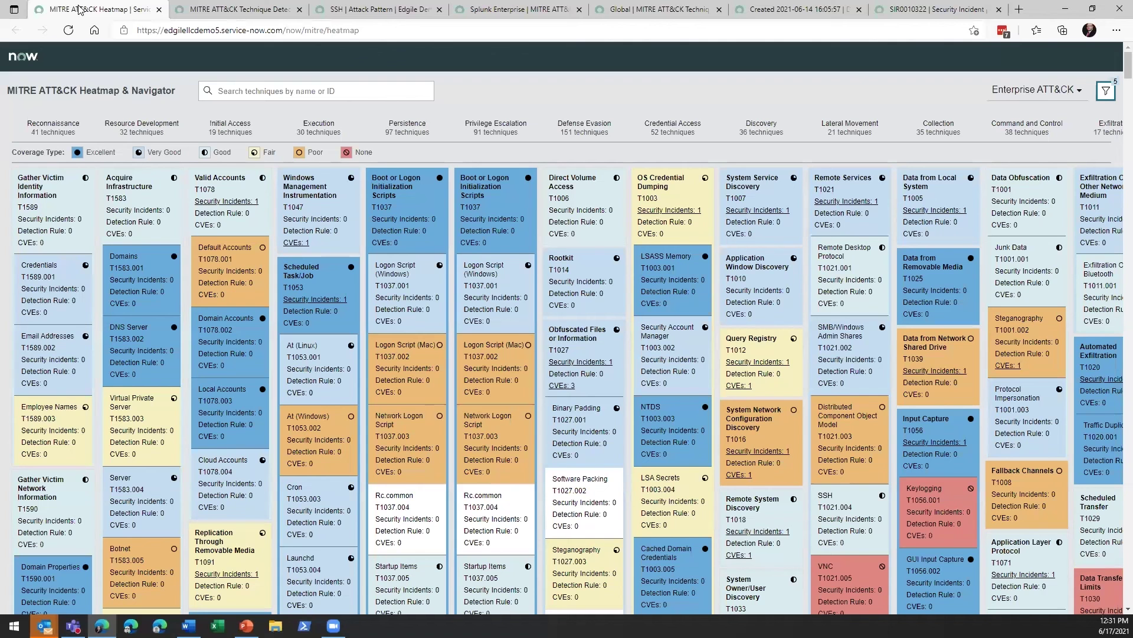